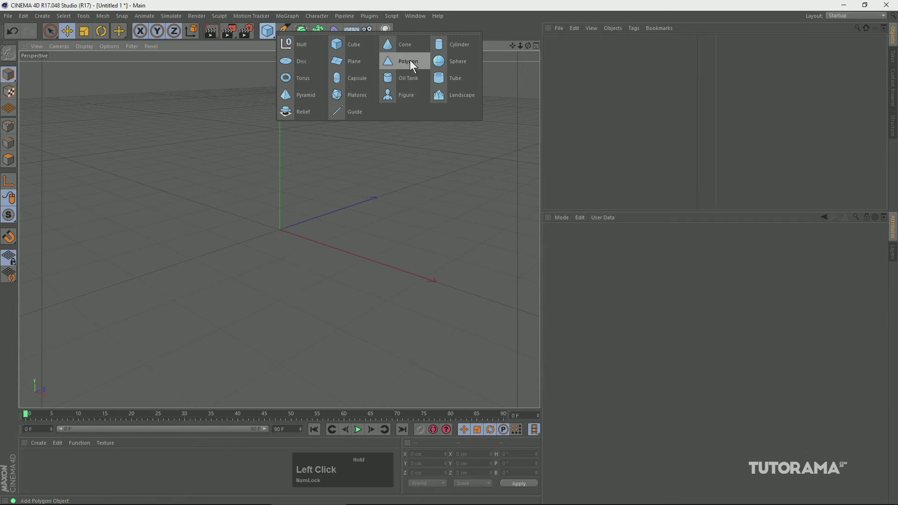
Add a Cone primitive to the empty scene and check the viewport shading options
left_click(405, 48)
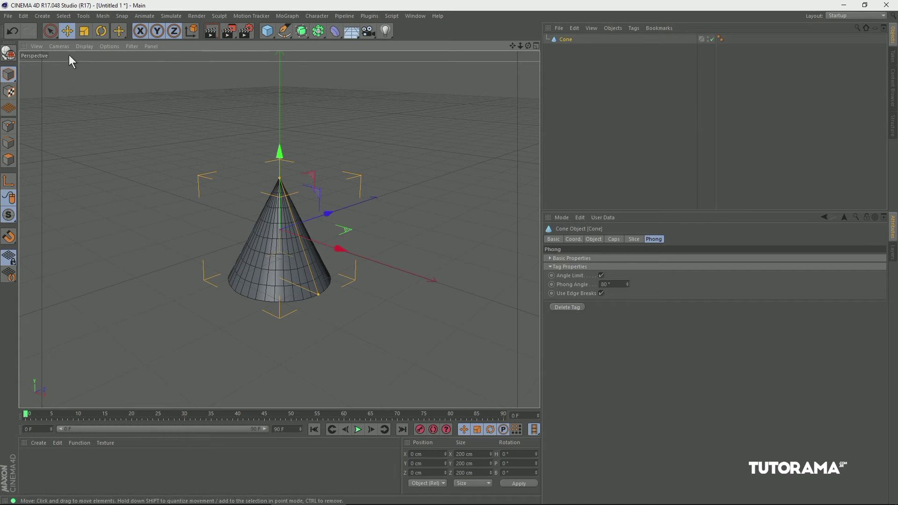
left_click(84, 46)
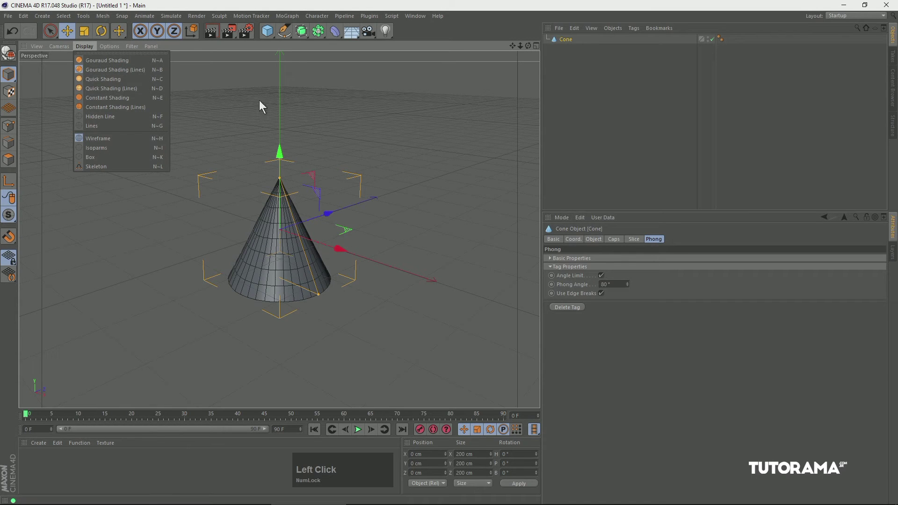
left_click(450, 167)
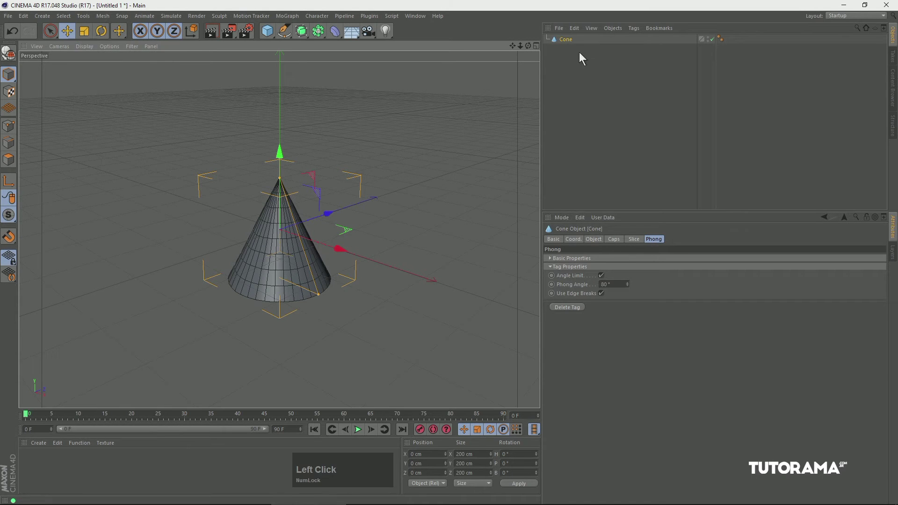
Set the cone's top radius to 34 cm, bottom radius to 140 cm and height to 264 cm
left_click(592, 239)
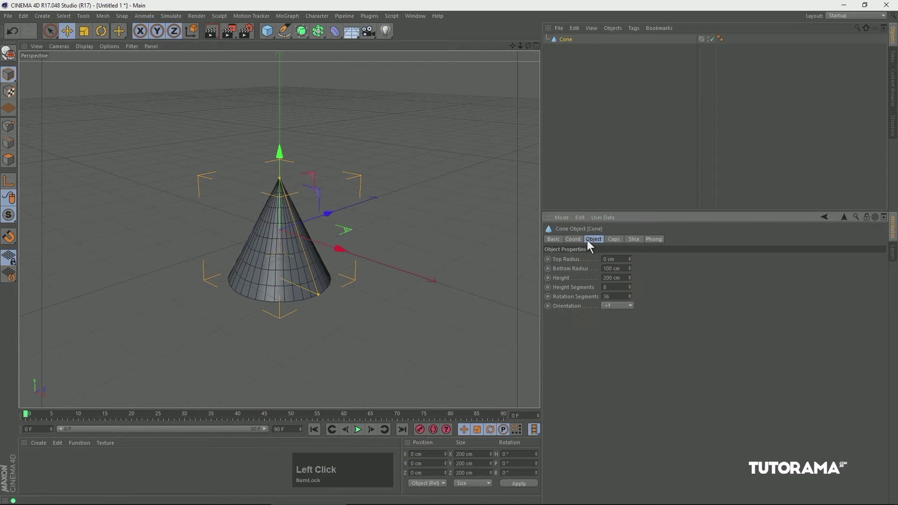
left_click(613, 240)
left_click(633, 241)
left_click(592, 240)
mouse_move(630, 259)
left_mouse_down()
mouse_move(630, 191)
mouse_move(633, 250)
mouse_move(629, 222)
mouse_move(627, 241)
left_mouse_up()
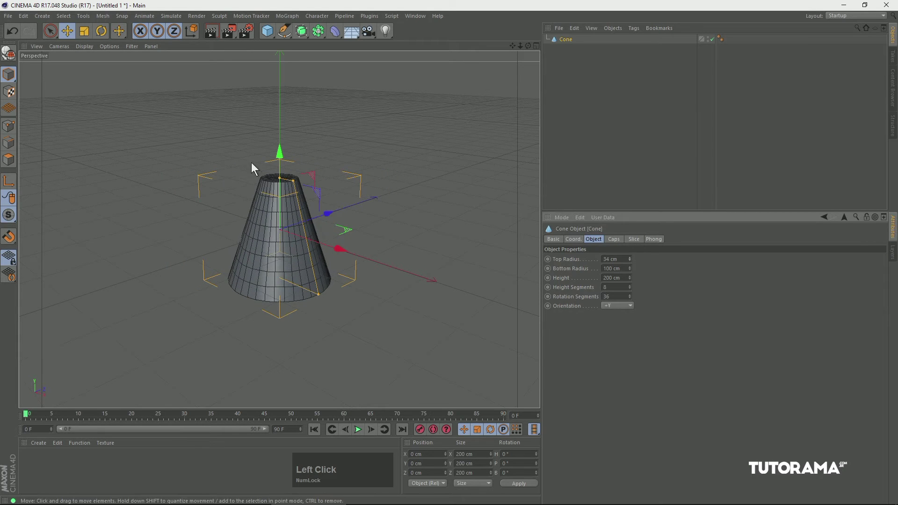
left_click_drag(630, 268, 540, 291)
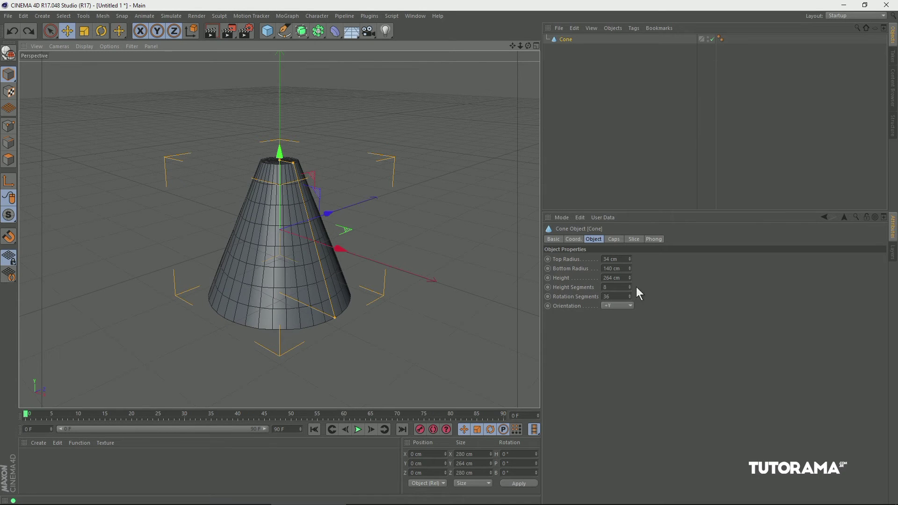
Try a different height segment count on the cone, undo it, and set the rotation segments to 105
mouse_move(630, 287)
left_mouse_down()
mouse_move(631, 300)
mouse_move(634, 277)
mouse_move(626, 296)
left_mouse_up()
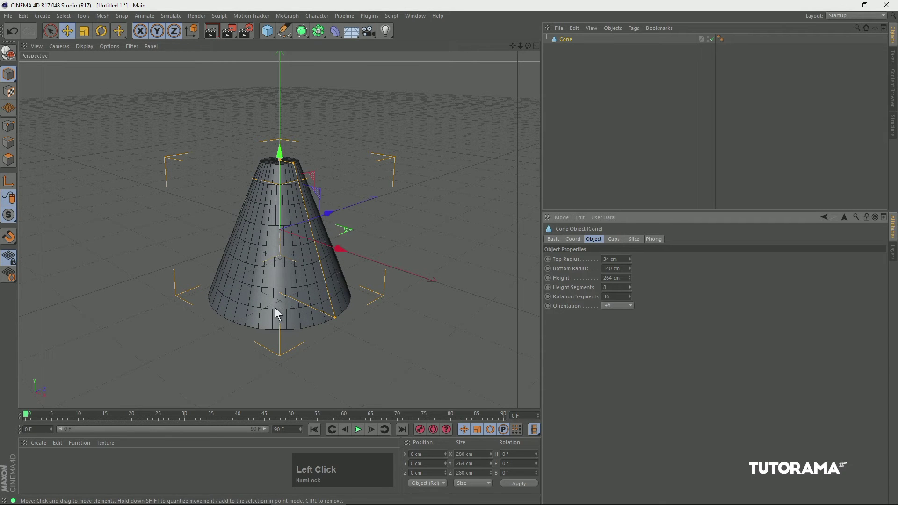
key("ctrl+z")
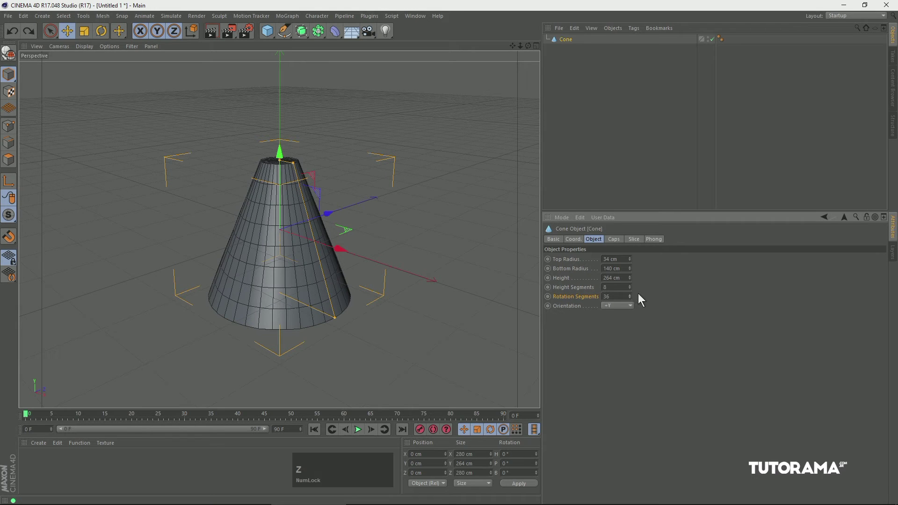
left_click_drag(630, 296, 632, 252)
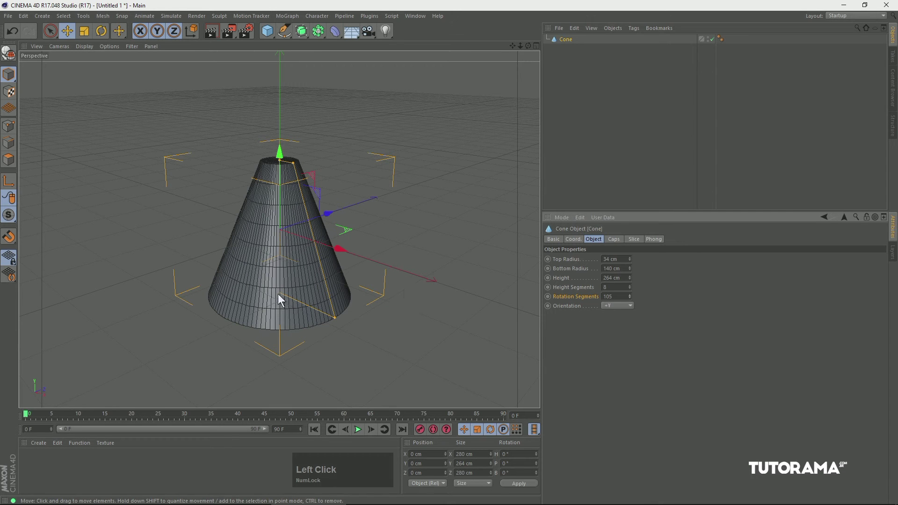
Try the cone's orientation along +X, +Z and -Z
left_click(568, 308)
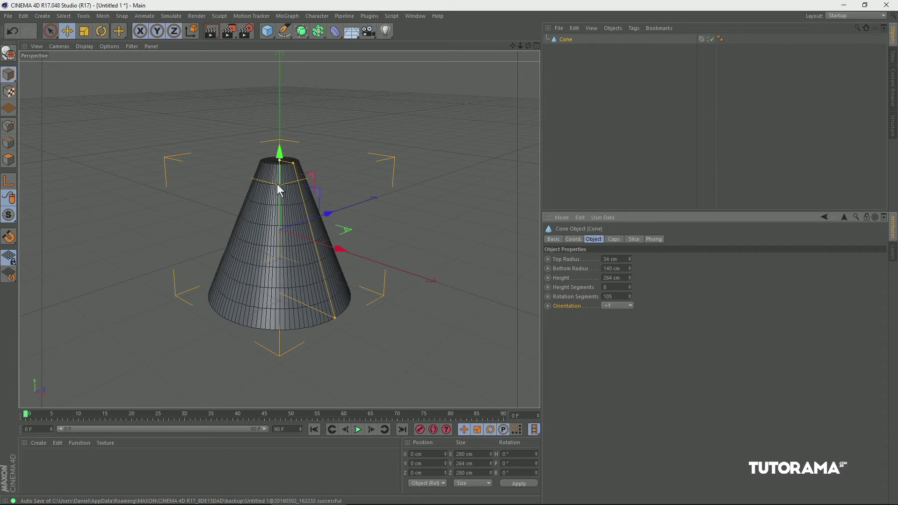
left_click(615, 306)
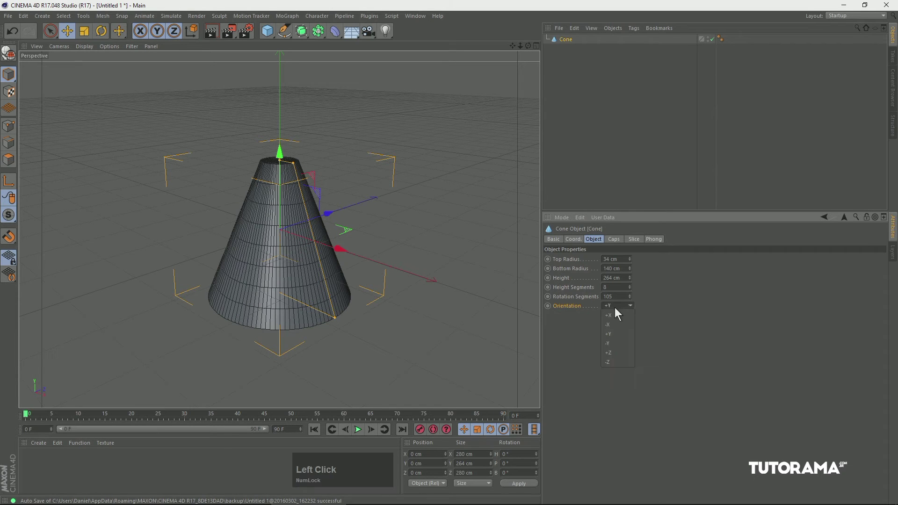
left_click(613, 315)
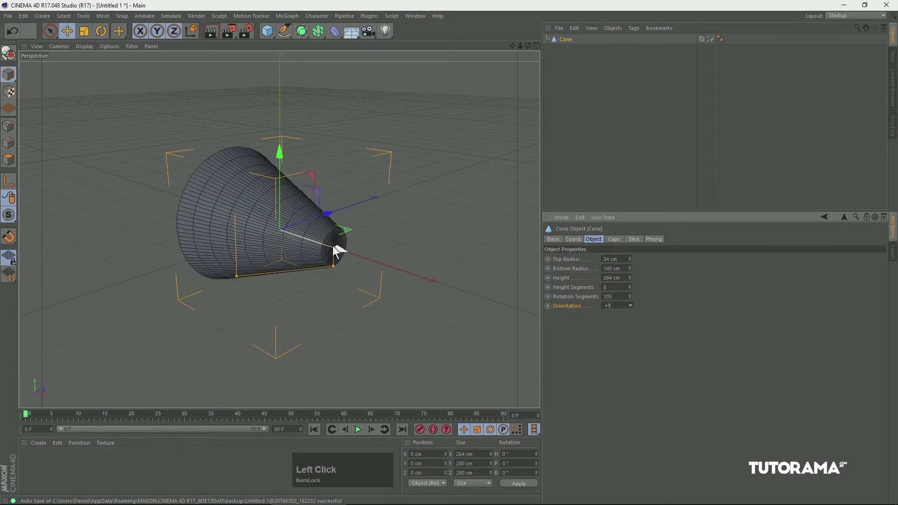
left_click(614, 305)
left_click(613, 354)
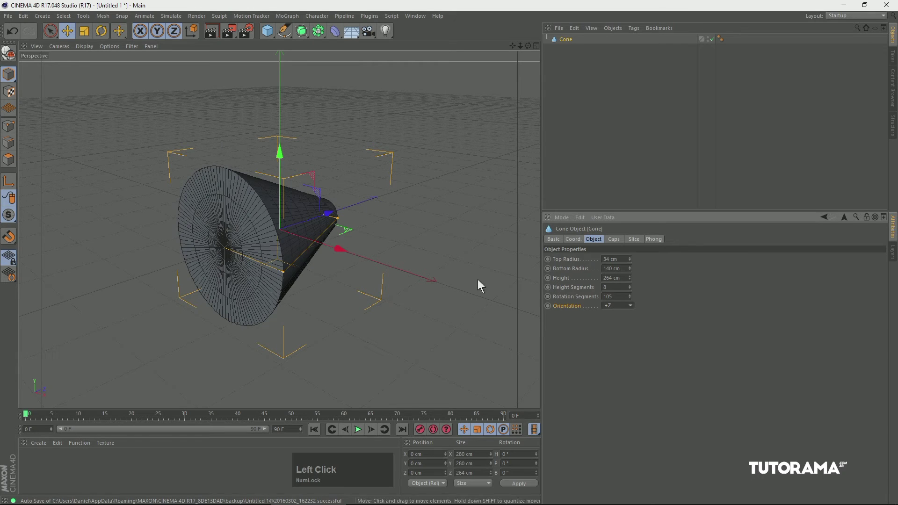
left_click(612, 362)
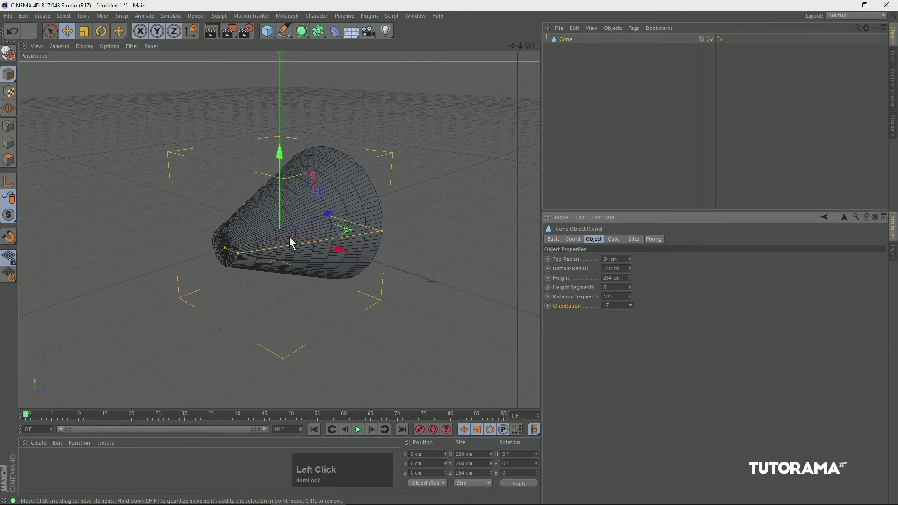
Turn off the cone's caps and set its orientation to +Y
left_click(613, 241)
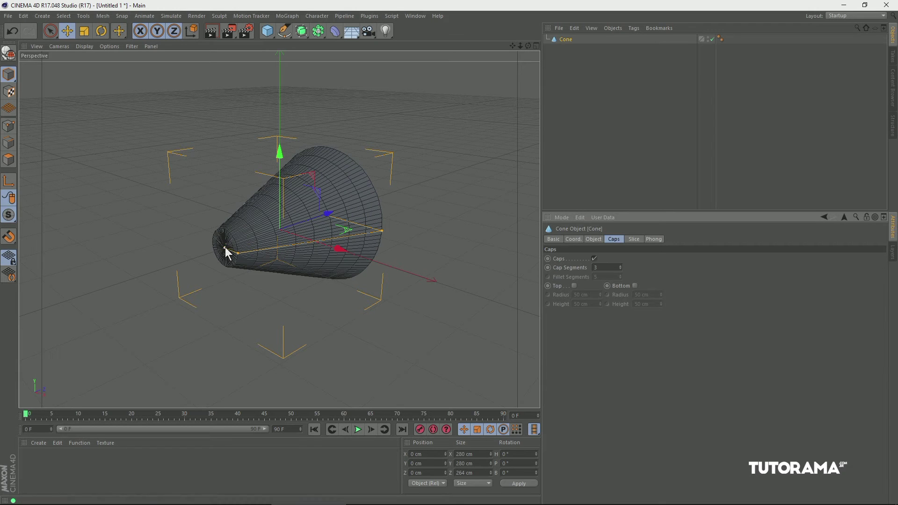
left_click(594, 259)
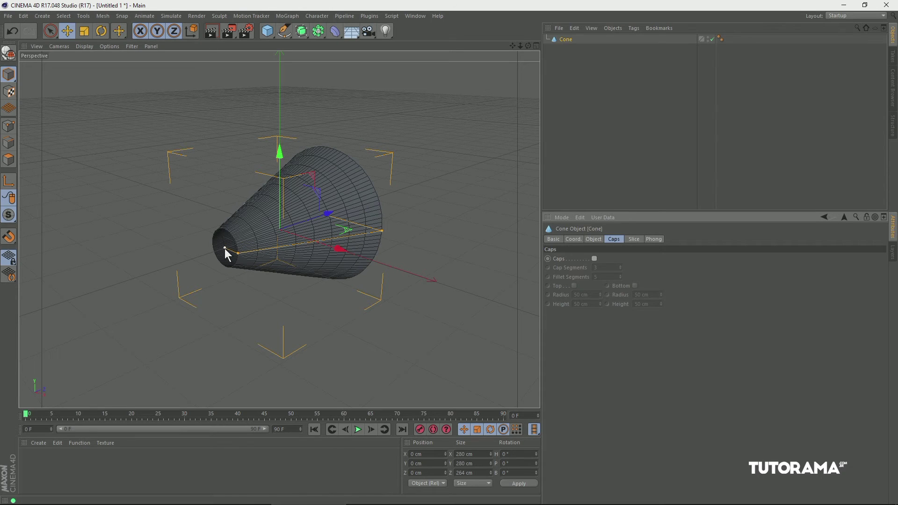
left_click(595, 239)
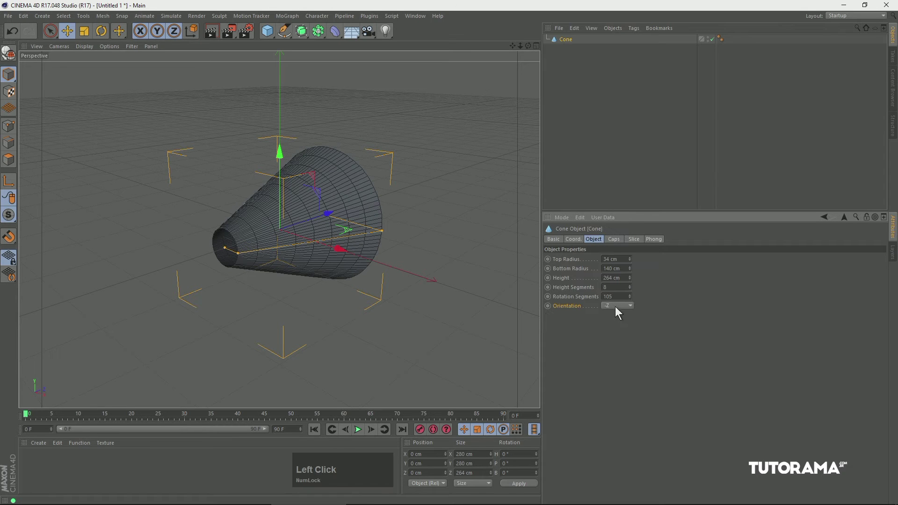
left_click(610, 337)
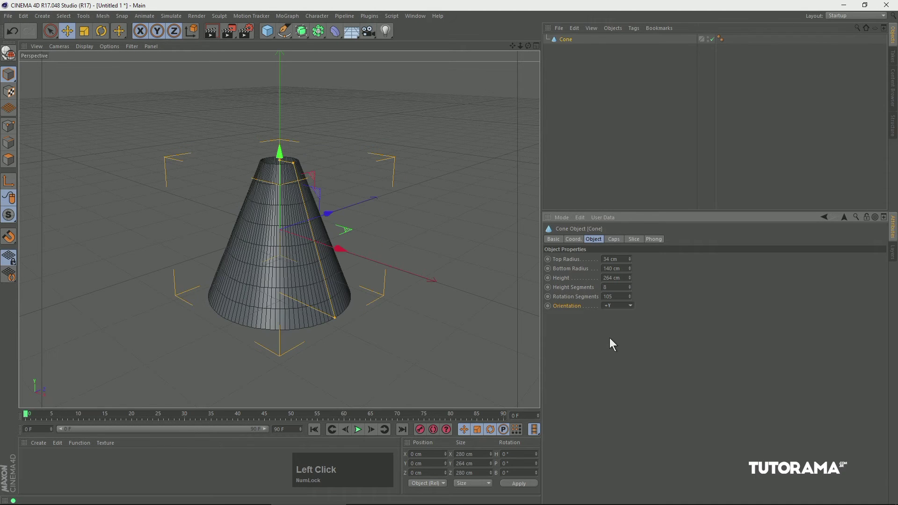
Re-enable the cone's caps with 1 cap segment and set its orientation to +Z
left_click(614, 239)
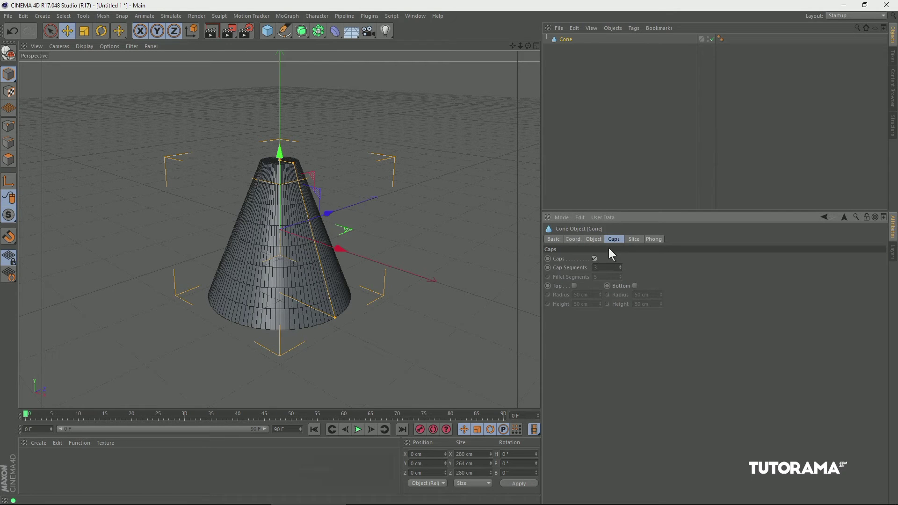
left_click_drag(621, 269, 619, 259)
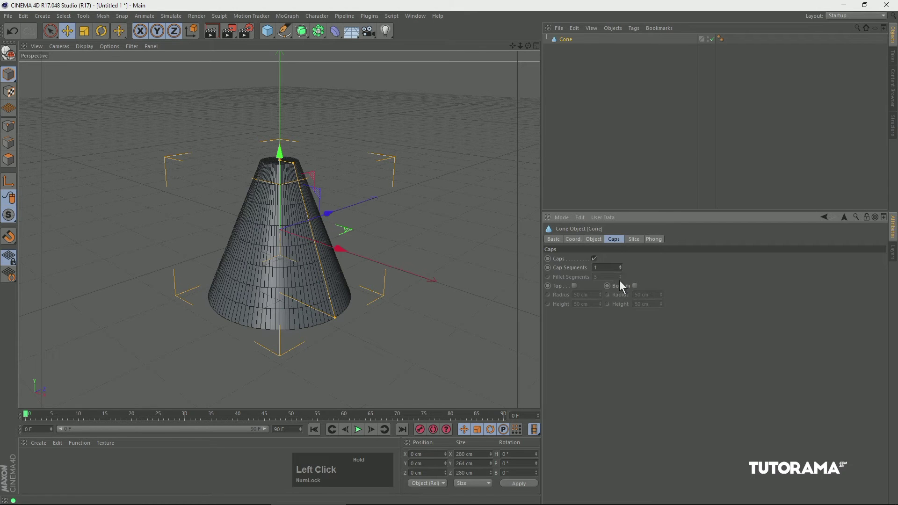
left_click(594, 239)
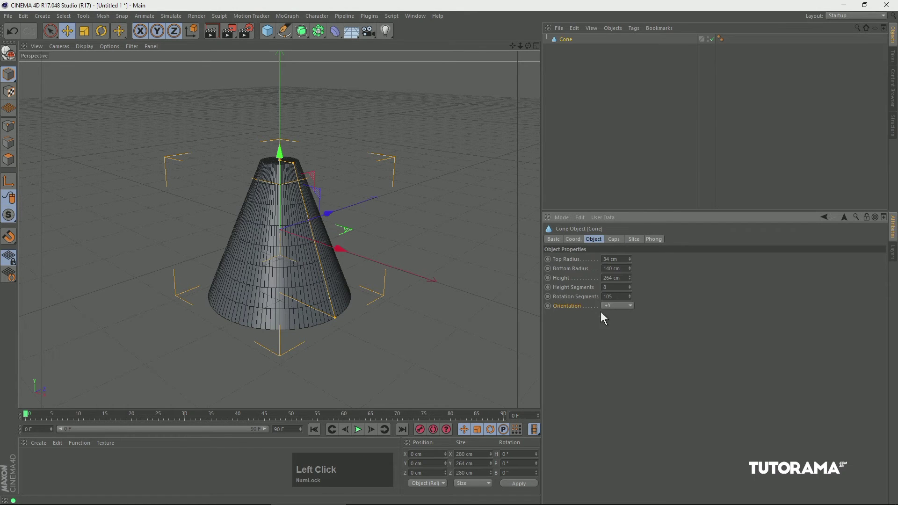
left_click(609, 354)
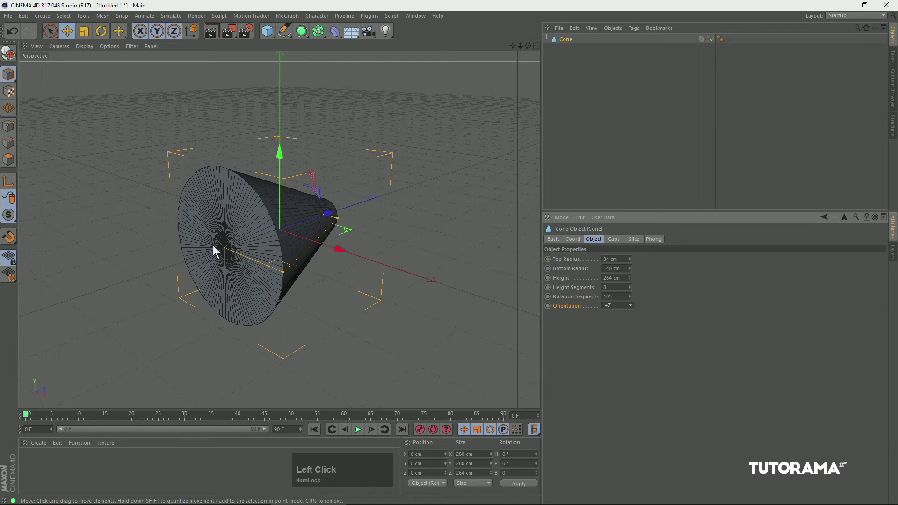
Set the cone's cap segments to 12 and switch the top cap fillet on and off again
left_click(614, 239)
mouse_move(621, 268)
left_mouse_down()
mouse_move(622, 253)
mouse_move(622, 265)
left_mouse_up()
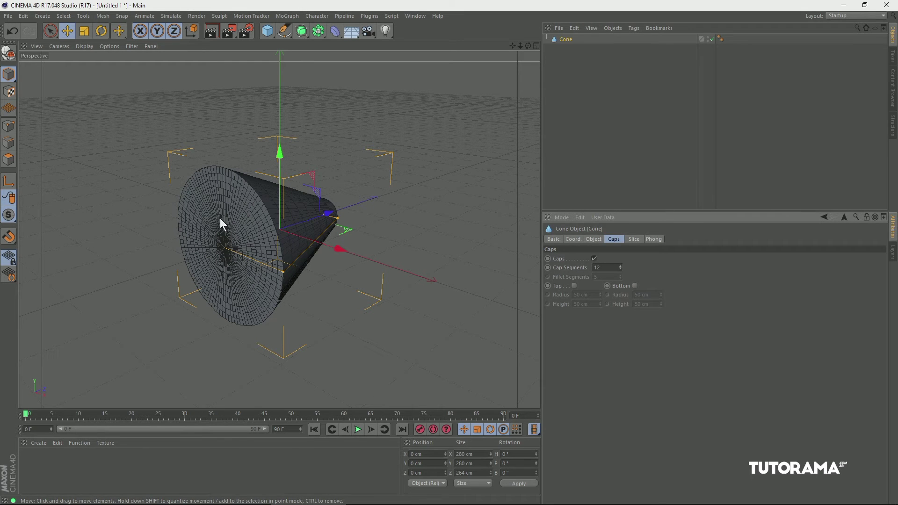
left_click(574, 285)
left_click(575, 285)
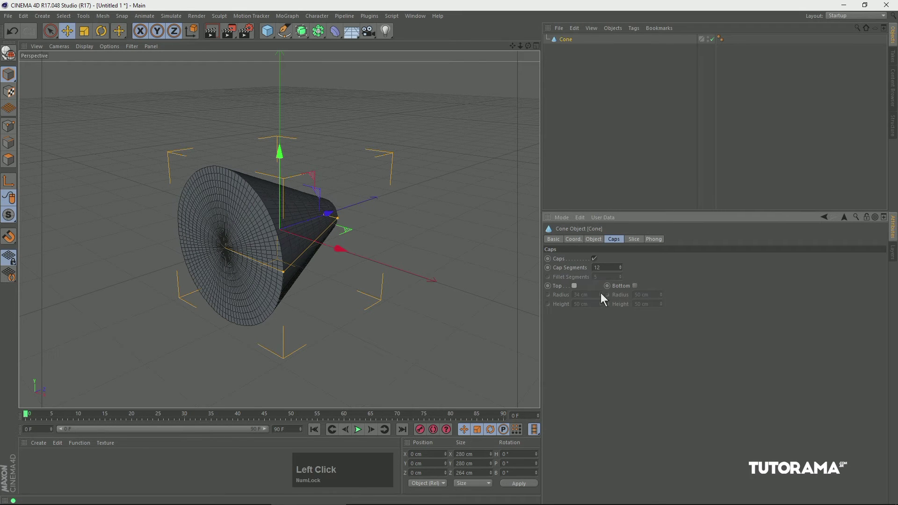
Enable the cone's bottom cap fillet with a radius of 17 cm and a height of 29 cm
left_click(635, 286)
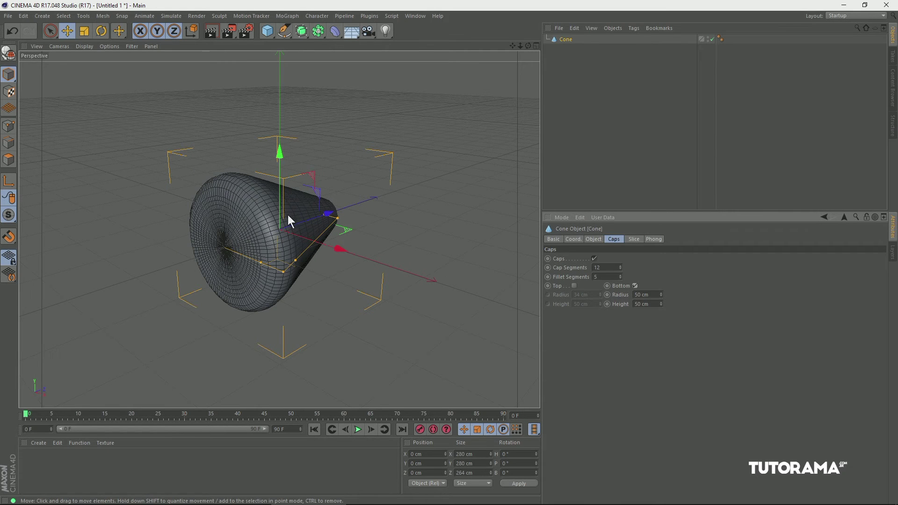
left_click(661, 293)
left_click_drag(661, 292, 654, 313)
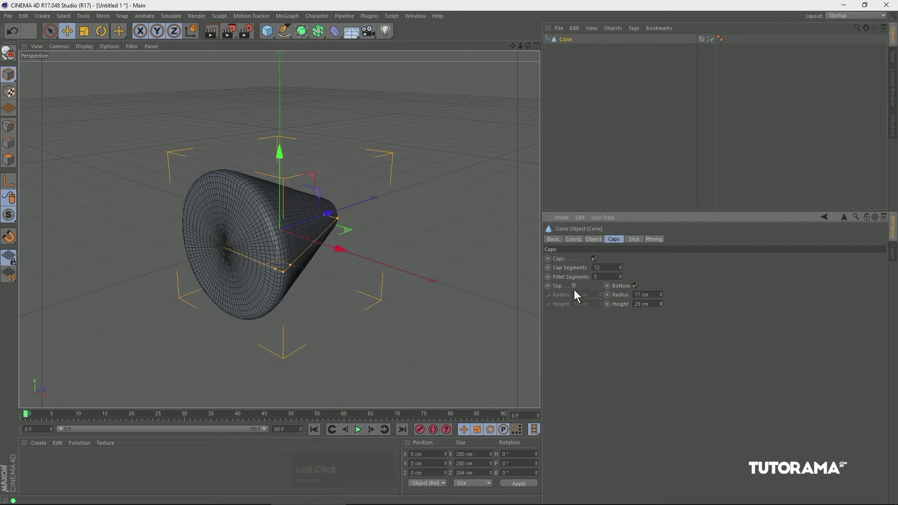
Slice the cone from -10° to 267°, enable Regular Grid and increase the grid width
left_click(633, 239)
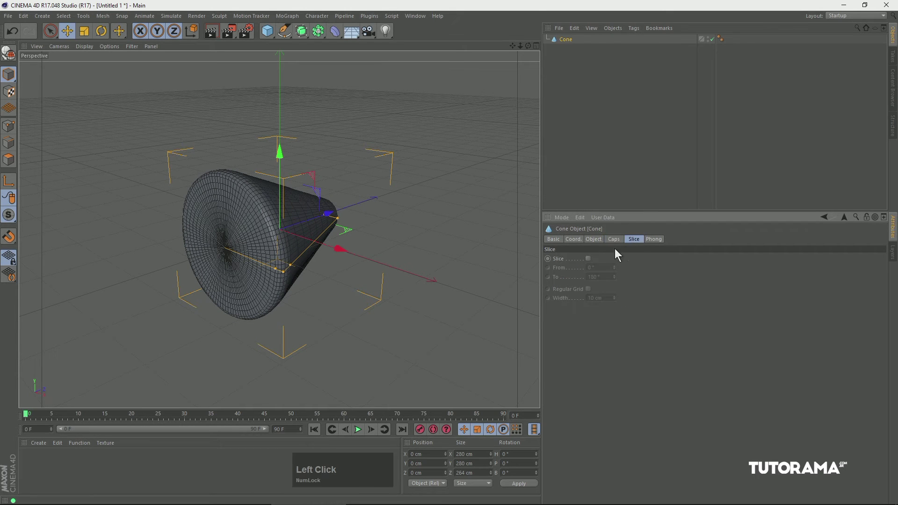
left_click(588, 258)
left_click_drag(613, 265, 582, 290)
left_click(588, 288)
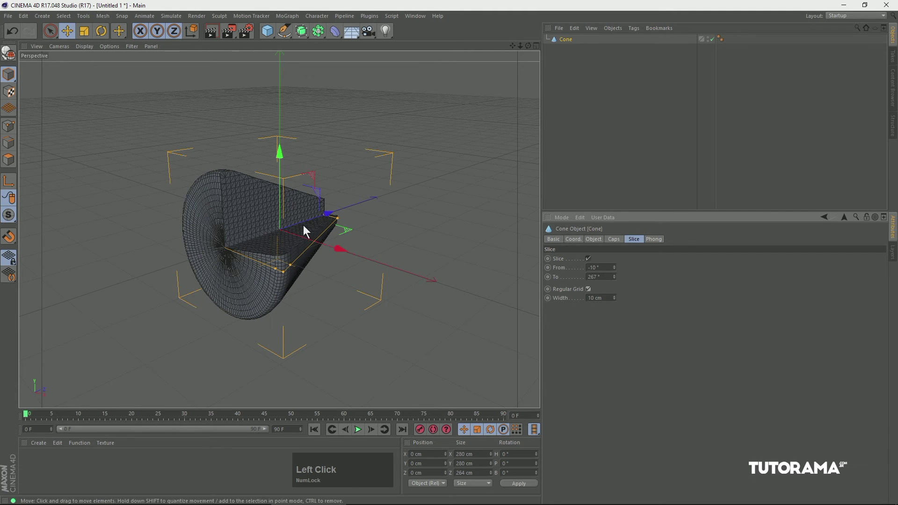
left_click_drag(614, 298, 661, 232)
Check the cone's Phong and coordinate properties, and delete the cone from the scene
left_click(660, 240)
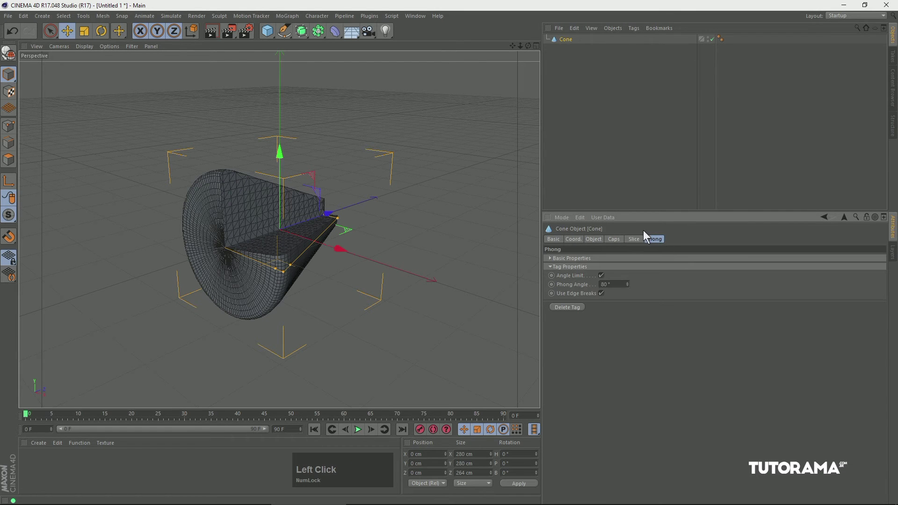
left_click(573, 241)
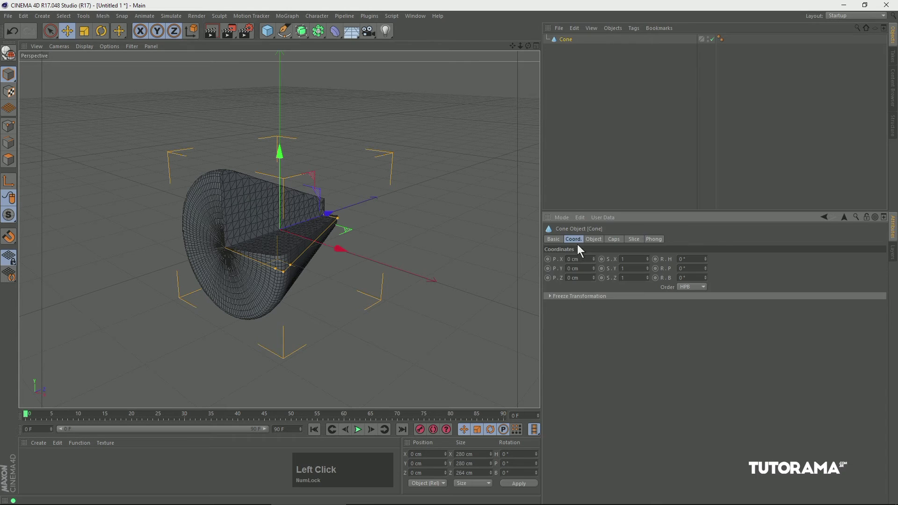
left_click(593, 201)
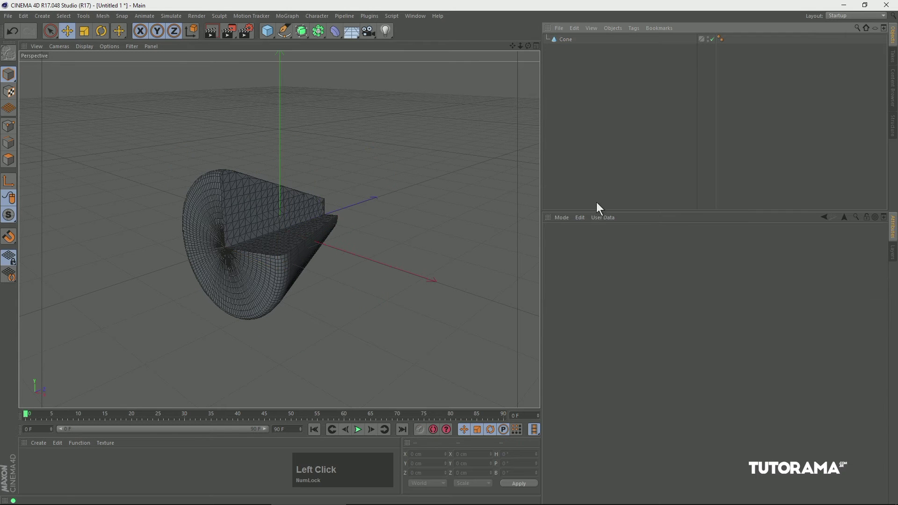
left_click(568, 42)
key("Delete")
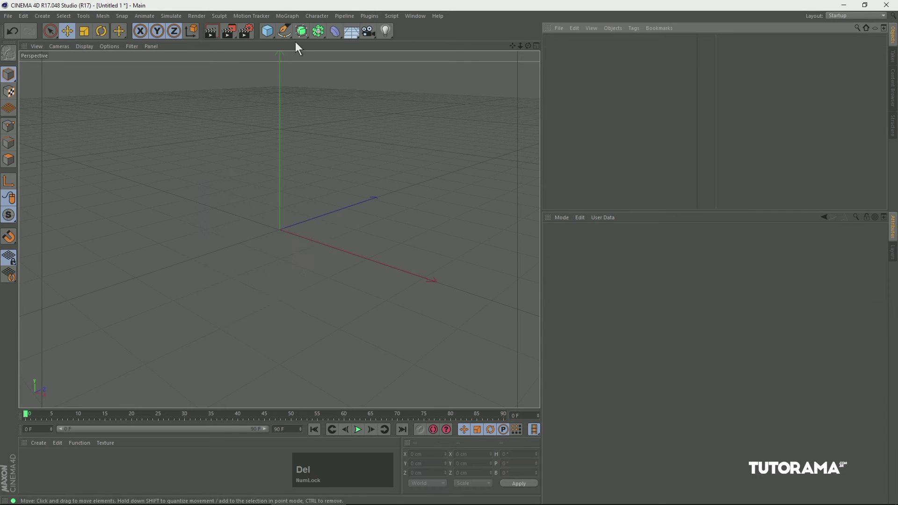
Add a Cylinder primitive to the scene and set its radius to 103 cm
left_click(268, 35)
left_click(471, 50)
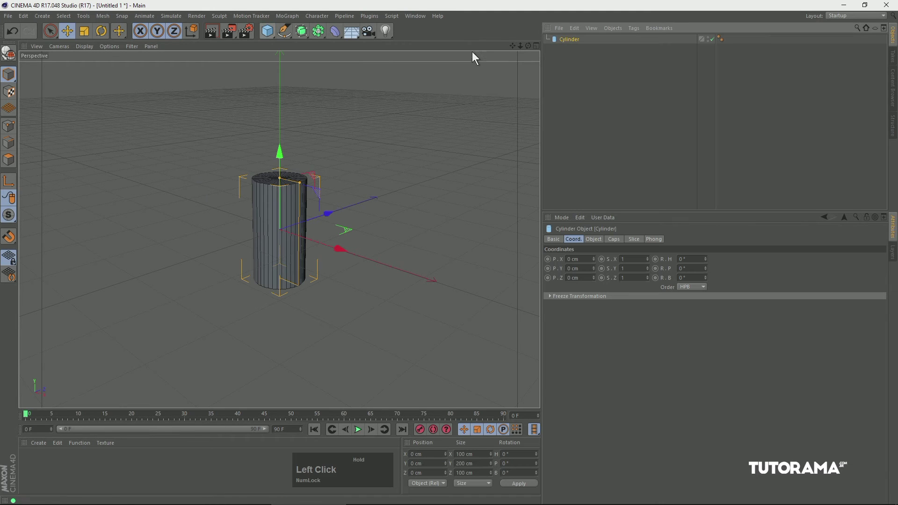
left_click(594, 239)
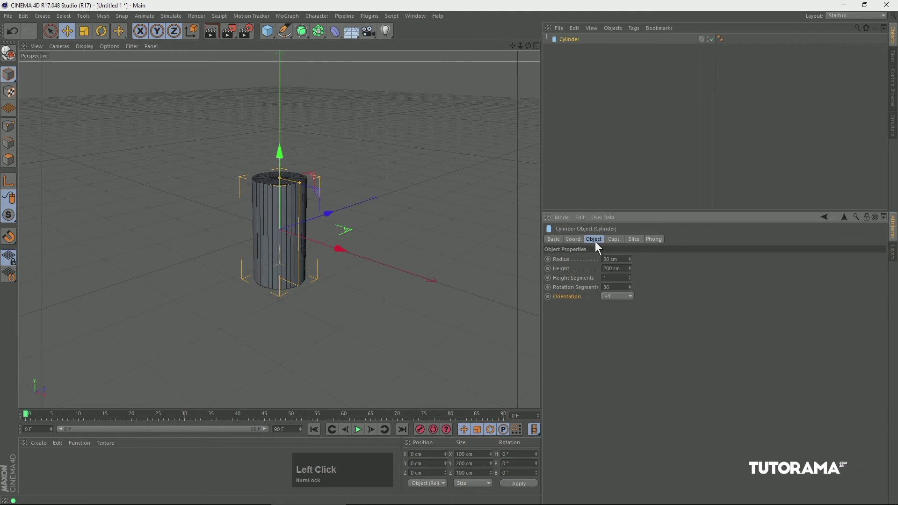
left_click_drag(630, 259, 635, 234)
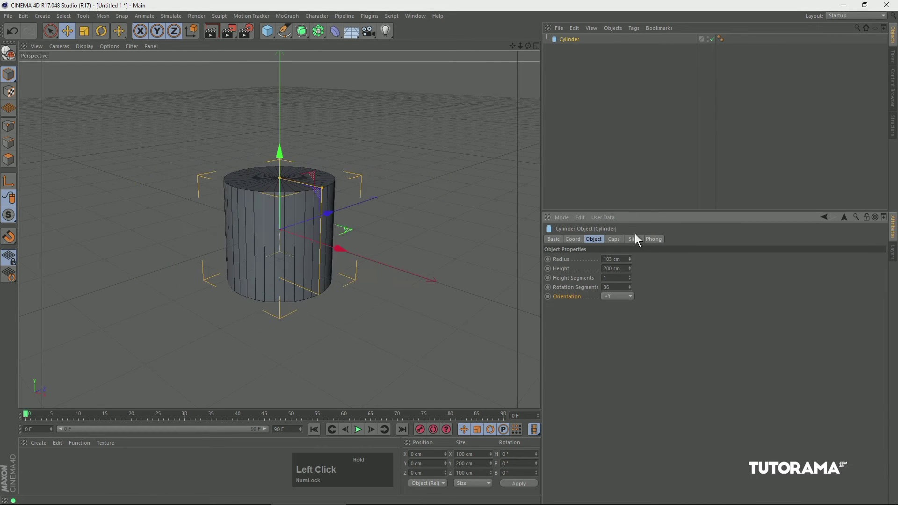
Set the cylinder's height to 393 cm with 38 height segments and 52 rotation segments, and enable the fillet on its caps
left_click_drag(629, 267, 616, 322)
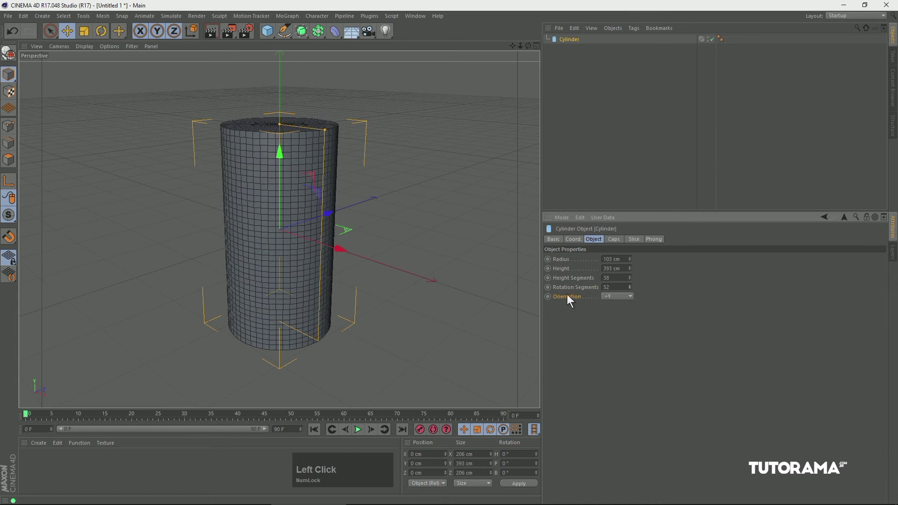
left_click(610, 237)
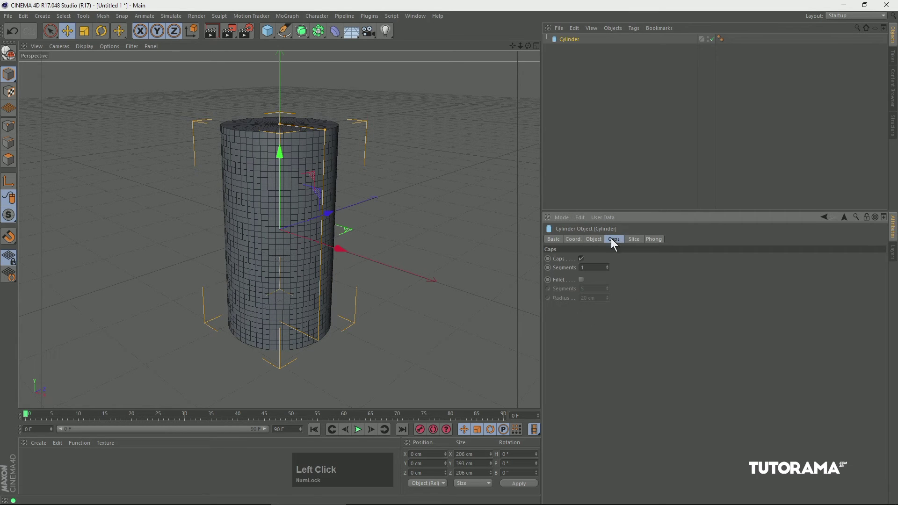
left_click(581, 258)
left_click(580, 259)
left_click(580, 279)
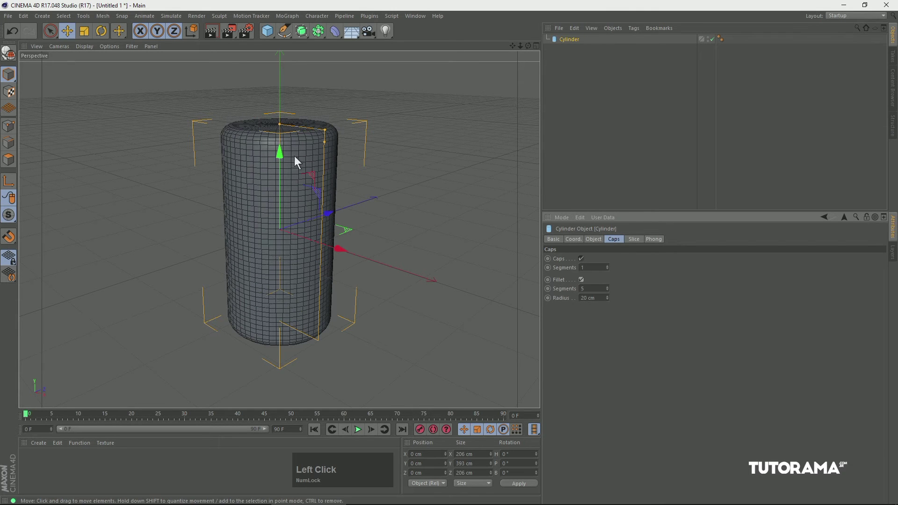
Slice the cylinder from 0° to 266°, and delete the cylinder from the scene
left_click(634, 240)
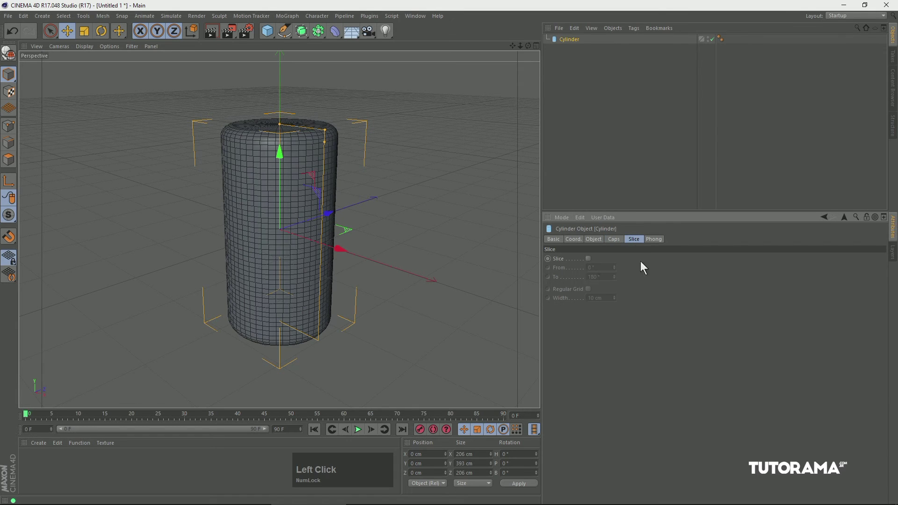
left_click(588, 259)
left_click_drag(613, 277, 608, 236)
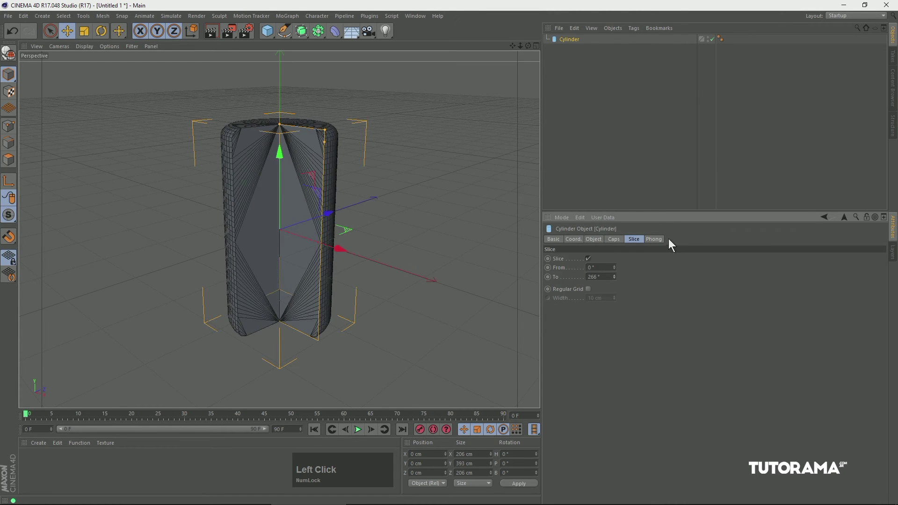
left_click(566, 41)
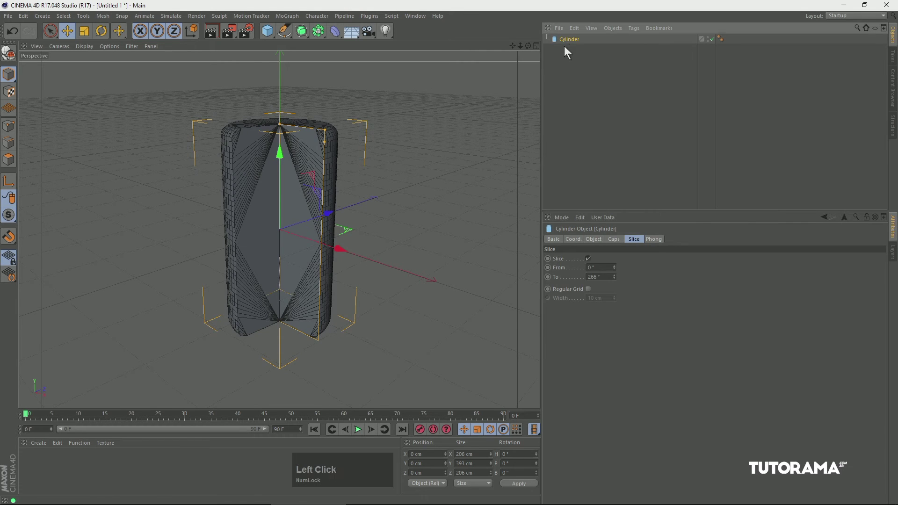
key("Delete")
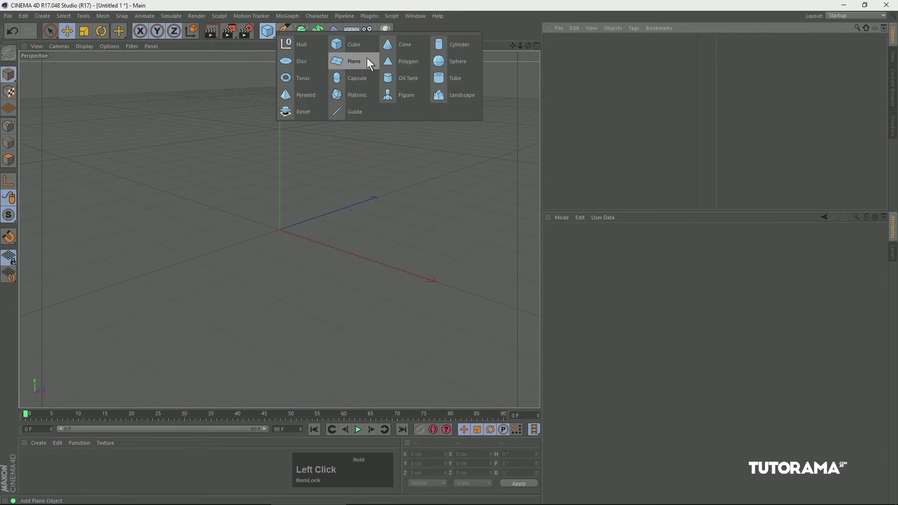
Add a Disc primitive with a 49 cm inner radius, enlarge it to 482 cm across, and adjust its disc and rotation segments
left_click(306, 61)
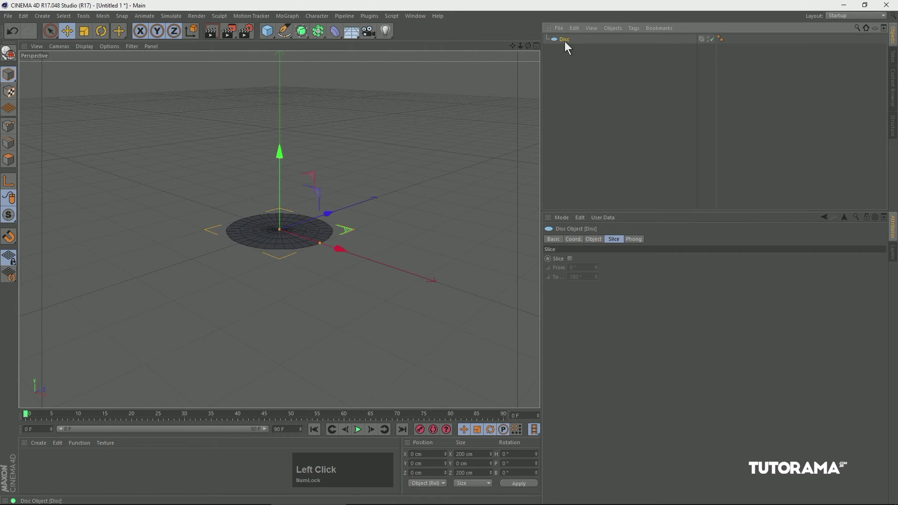
left_click(573, 240)
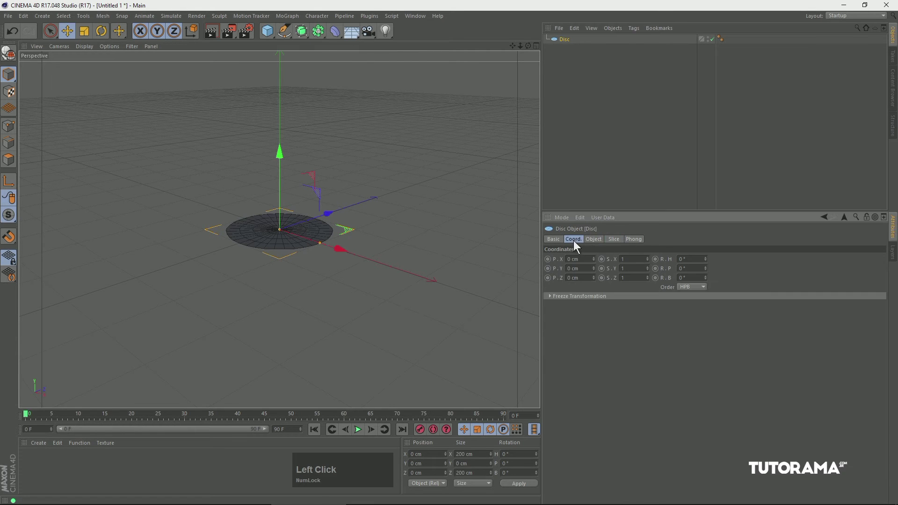
left_click(591, 239)
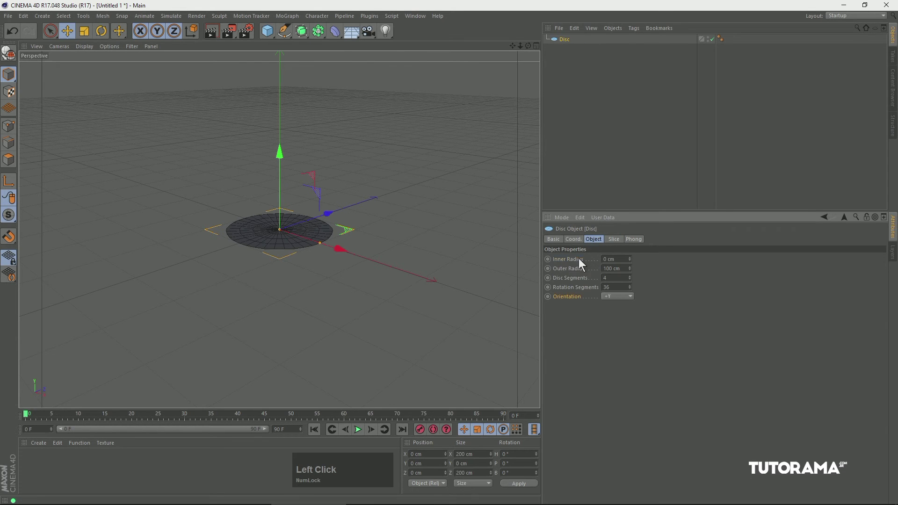
left_click_drag(630, 259, 629, 235)
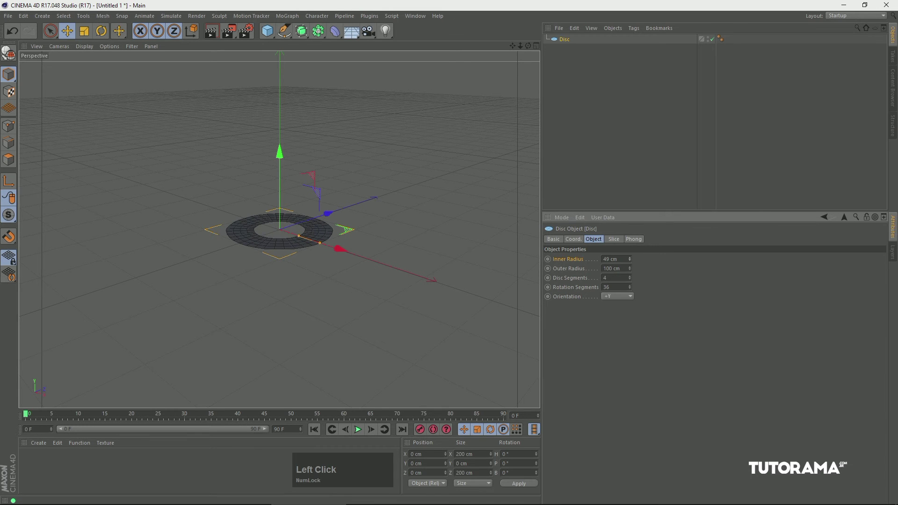
left_click_drag(630, 267, 632, 201)
left_click_drag(629, 279, 624, 329)
Slice the disc from -59° to 180°, and delete the disc from the scene
left_click(613, 239)
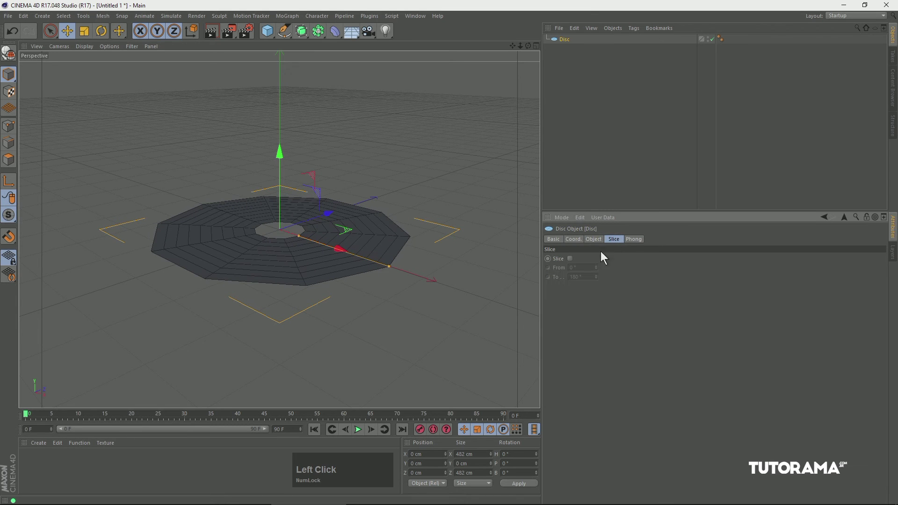
left_click(569, 258)
mouse_move(597, 268)
left_mouse_down()
mouse_move(596, 215)
mouse_move(580, 291)
mouse_move(596, 257)
left_mouse_up()
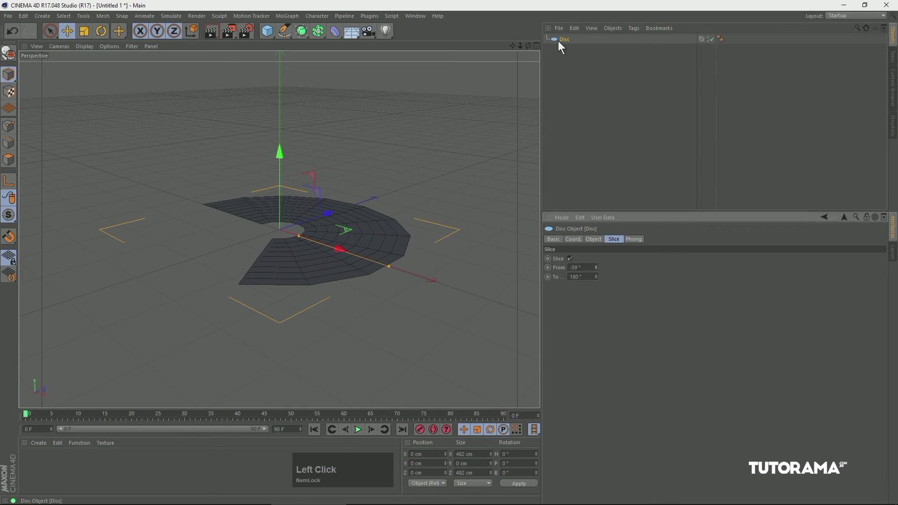
key("Delete")
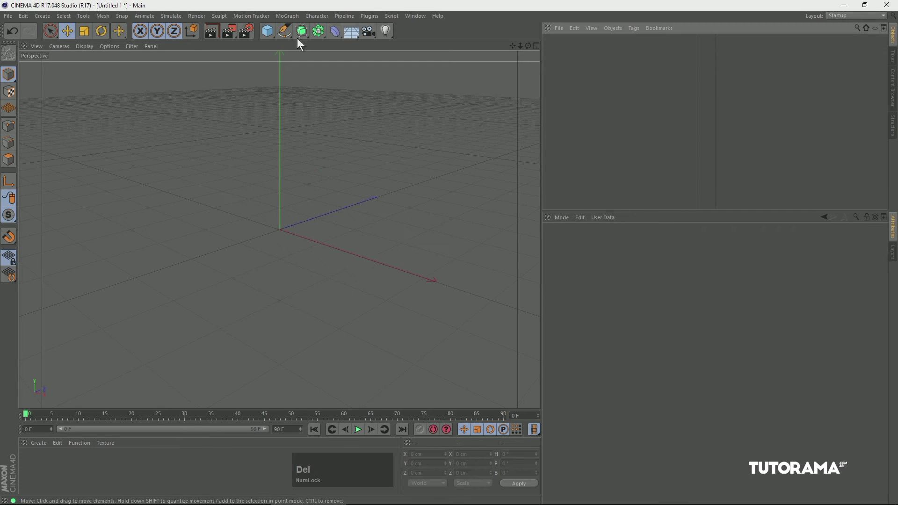
Add a Plane primitive, set its width to 640 cm and check its coordinate properties
left_click(265, 34)
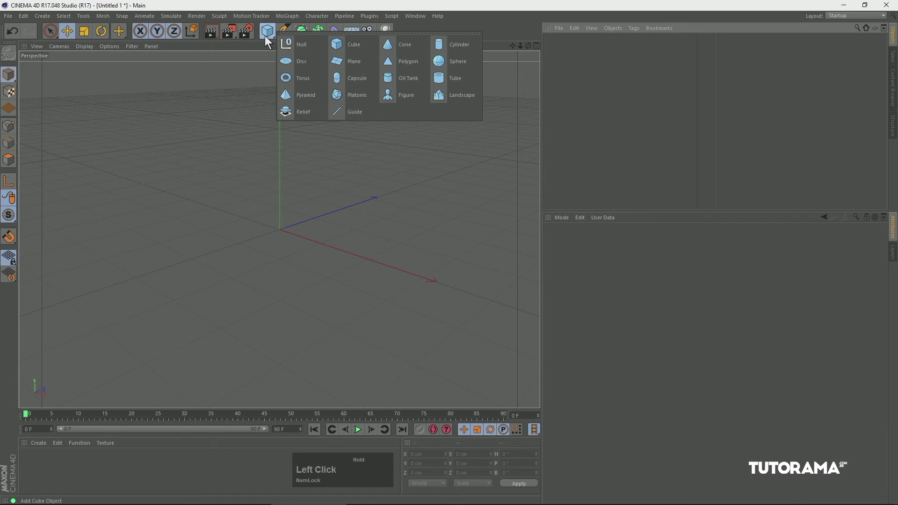
left_click(361, 66)
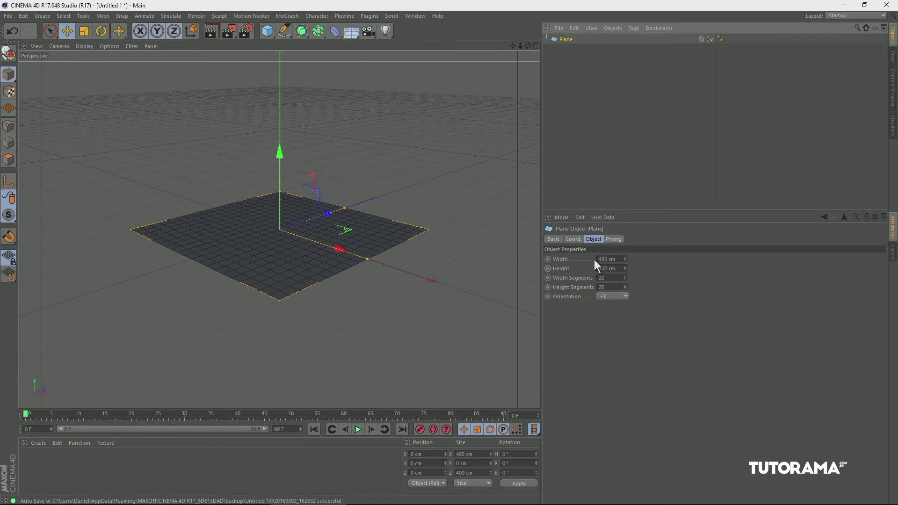
left_click_drag(625, 258, 567, 257)
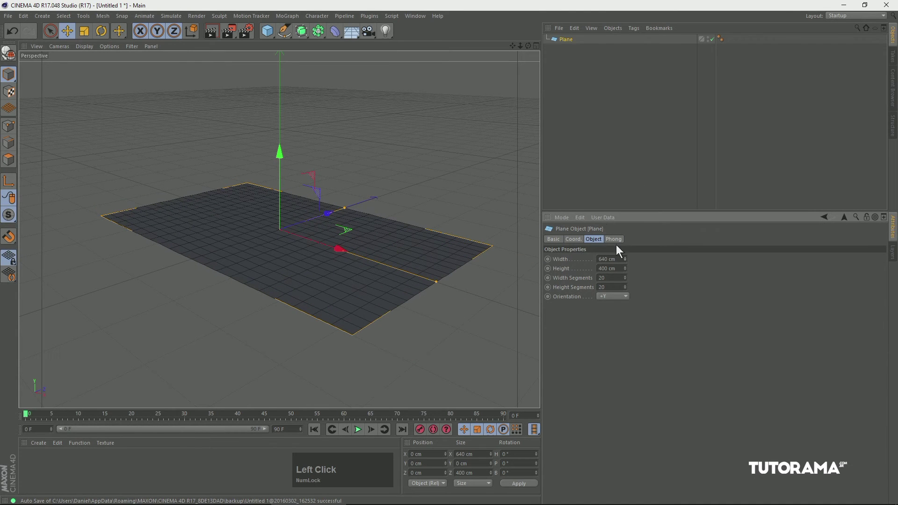
left_click(575, 240)
left_click(593, 239)
Set the plane's height to 618 cm and its width segments to 39, and delete the plane from the scene
left_click_drag(625, 269, 559, 257)
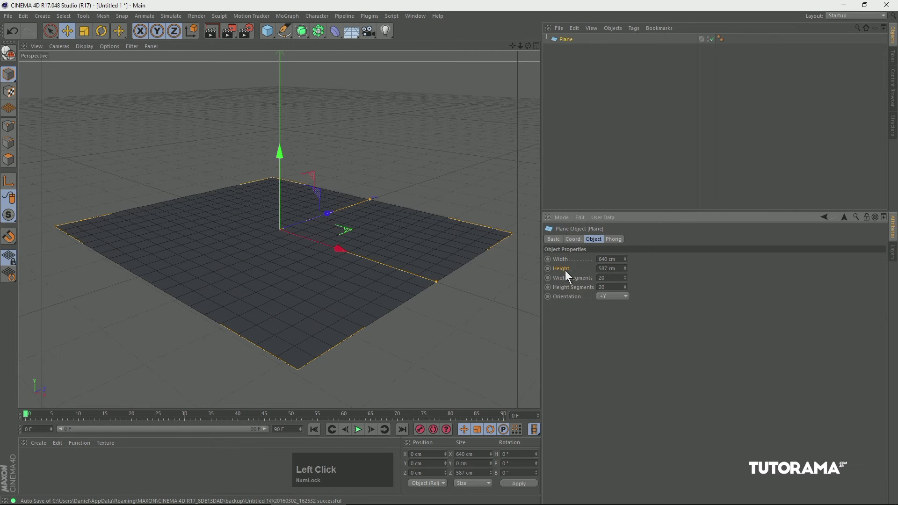
mouse_move(627, 267)
left_mouse_down()
mouse_move(627, 239)
mouse_move(585, 272)
mouse_move(625, 282)
left_mouse_up()
left_click(565, 40)
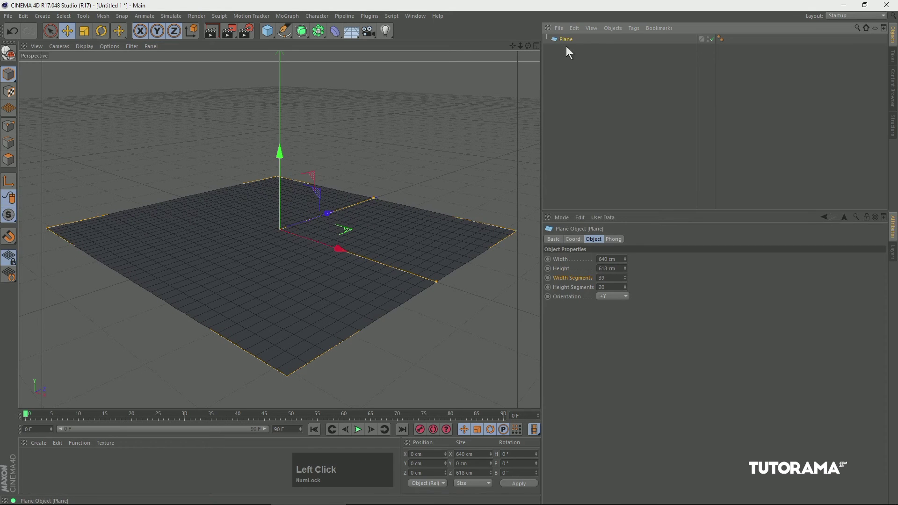
key("Delete")
Add a Polygon primitive with a width of 538 cm, a height of 497 cm and 13 segments
left_click_drag(269, 32, 403, 66)
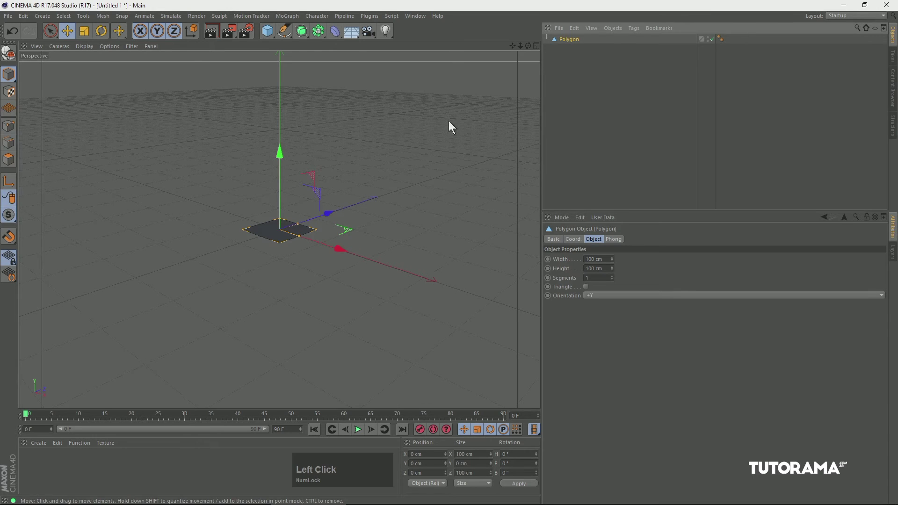
left_click_drag(612, 259, 626, 100)
left_click_drag(611, 277, 618, 266)
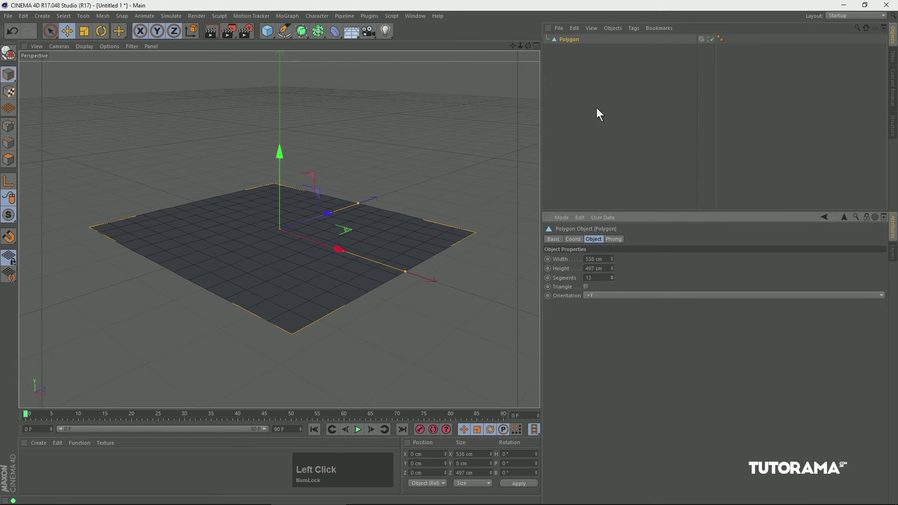
Replace the polygon with a Sphere primitive that has a radius of 177 cm and 53 segments
left_click(566, 41)
key("Delete")
left_click(267, 30)
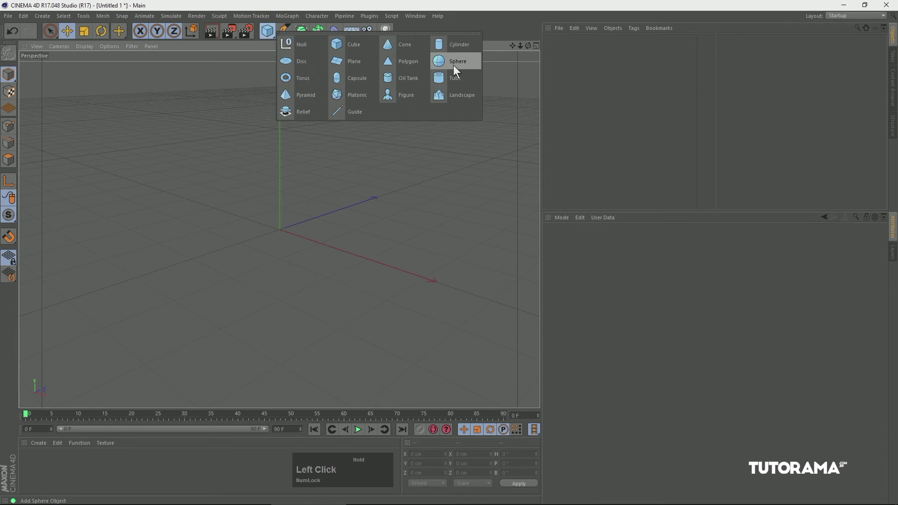
left_click(445, 71)
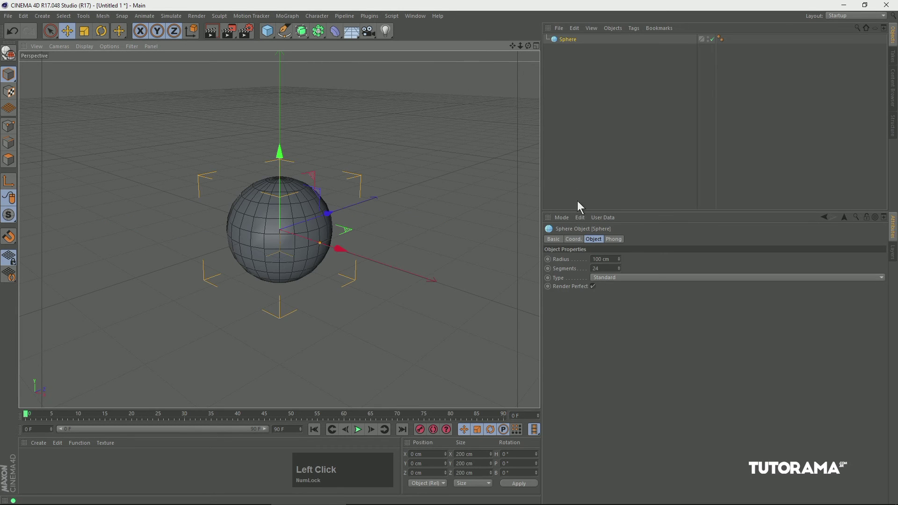
left_click_drag(620, 262, 626, 223)
mouse_move(618, 268)
left_mouse_down()
mouse_move(622, 231)
mouse_move(622, 260)
mouse_move(622, 252)
left_mouse_up()
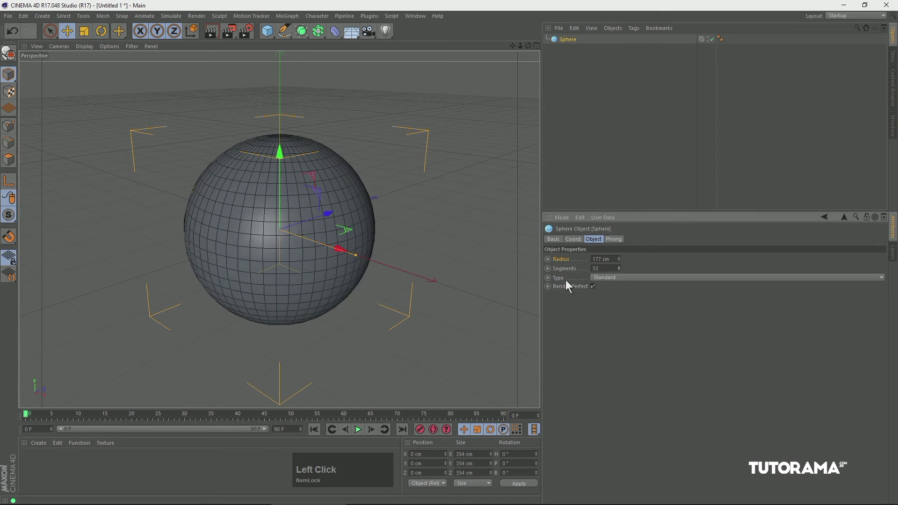
Try the Tetrahedron, Hexahedron, Octahedron, Icosahedron and Hemisphere types on the sphere, and return it to Standard
left_click(608, 278)
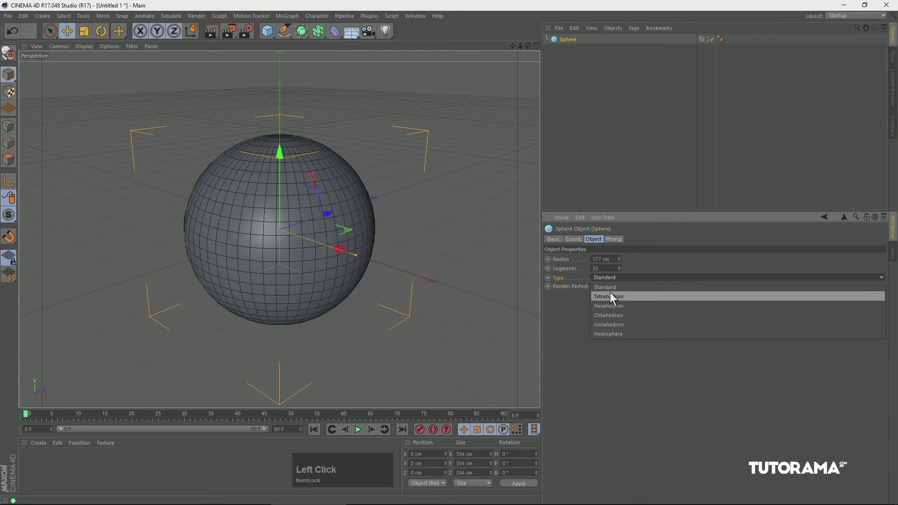
left_click(609, 295)
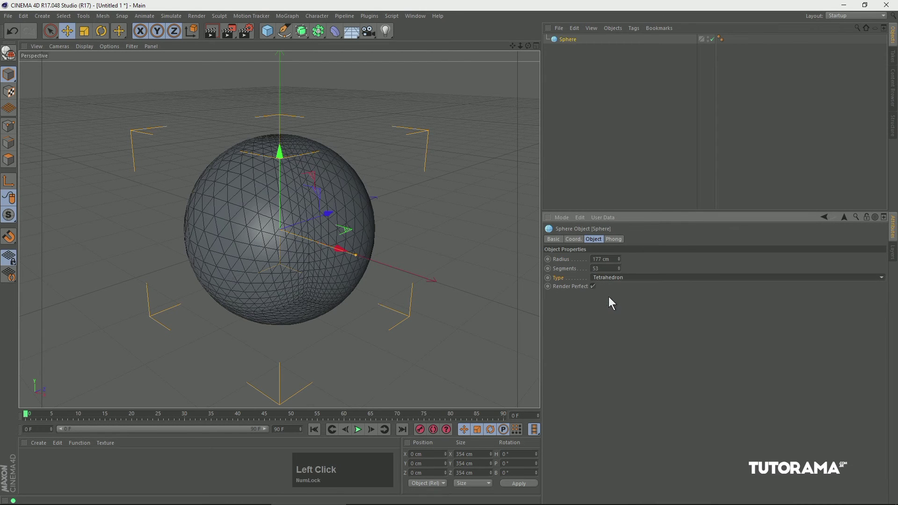
left_click(611, 279)
left_click(607, 305)
left_click(614, 278)
left_click(608, 314)
left_click(616, 278)
left_click(608, 325)
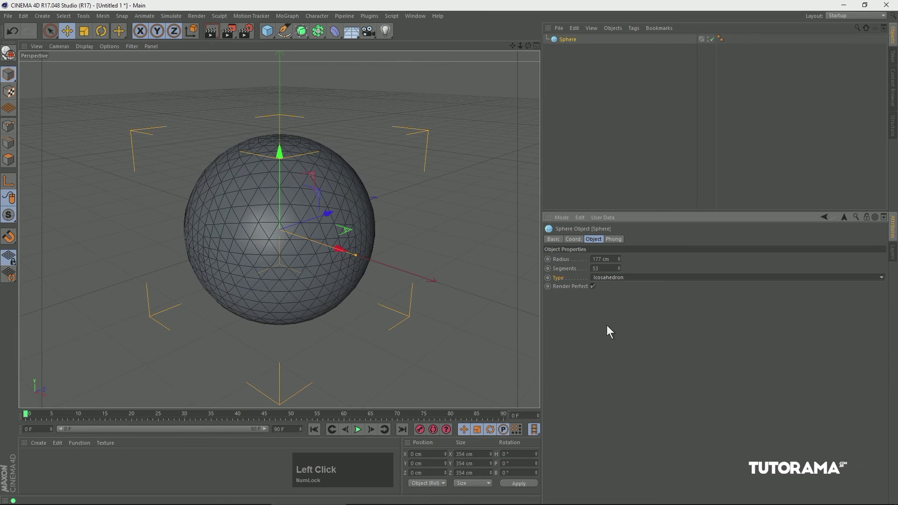
left_click(616, 277)
left_click(605, 334)
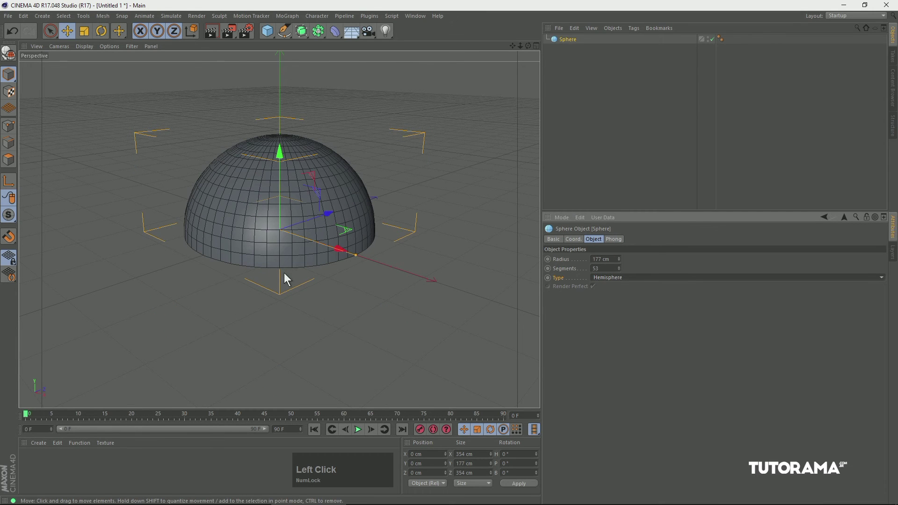
left_click(609, 278)
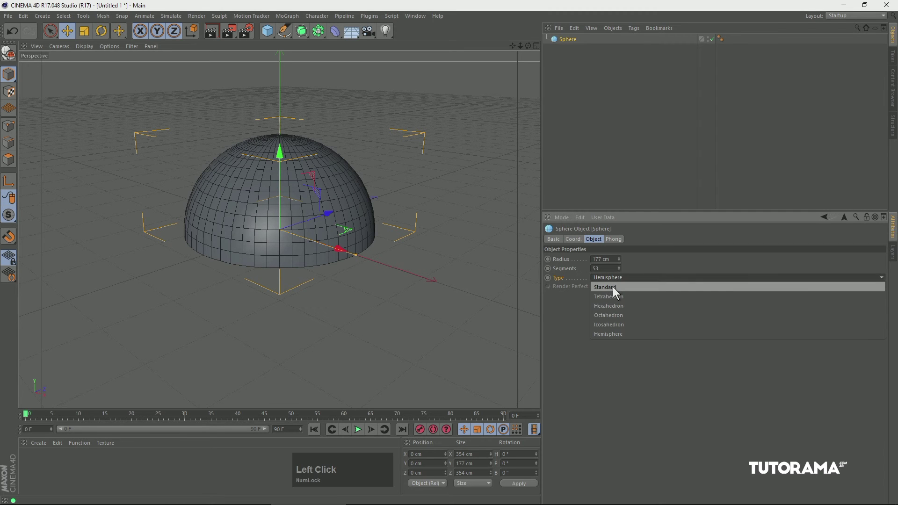
left_click(612, 287)
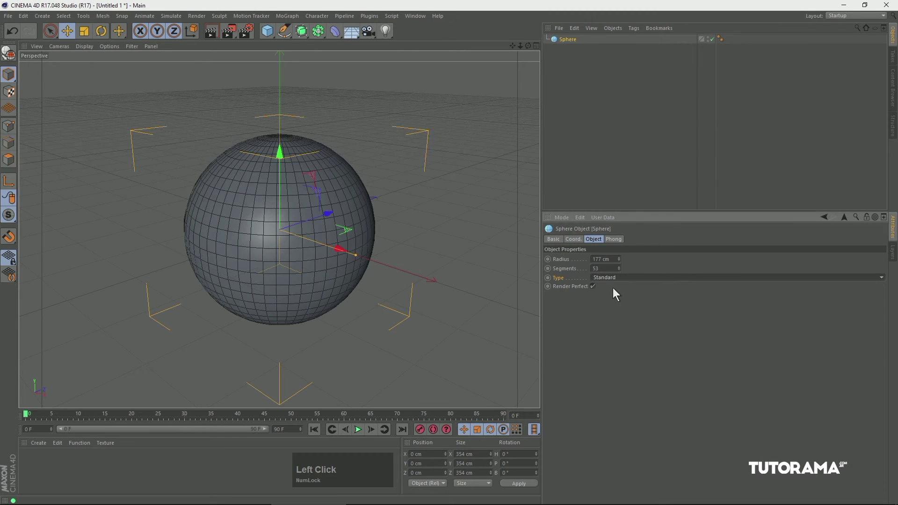
Reduce the sphere to 10 segments, and render the view with Render Perfect enabled and again with it disabled
left_click(575, 286)
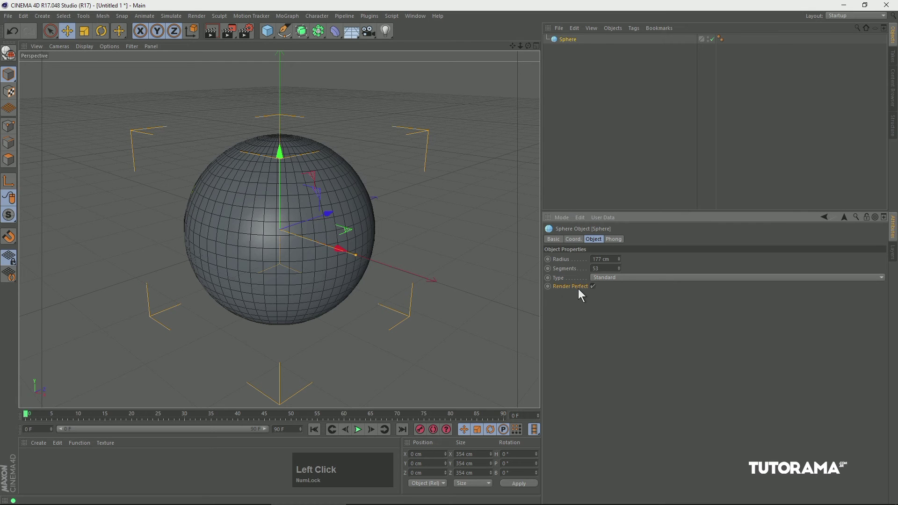
left_click_drag(620, 267, 619, 298)
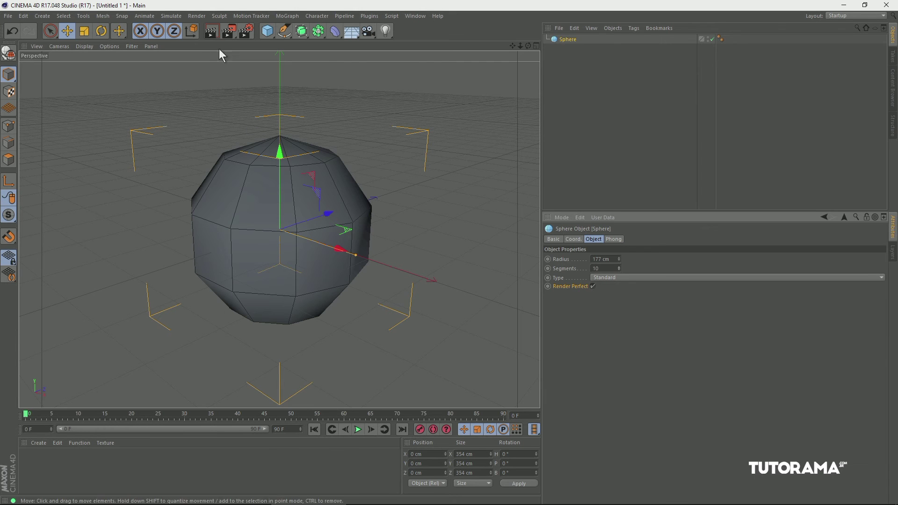
left_click(212, 35)
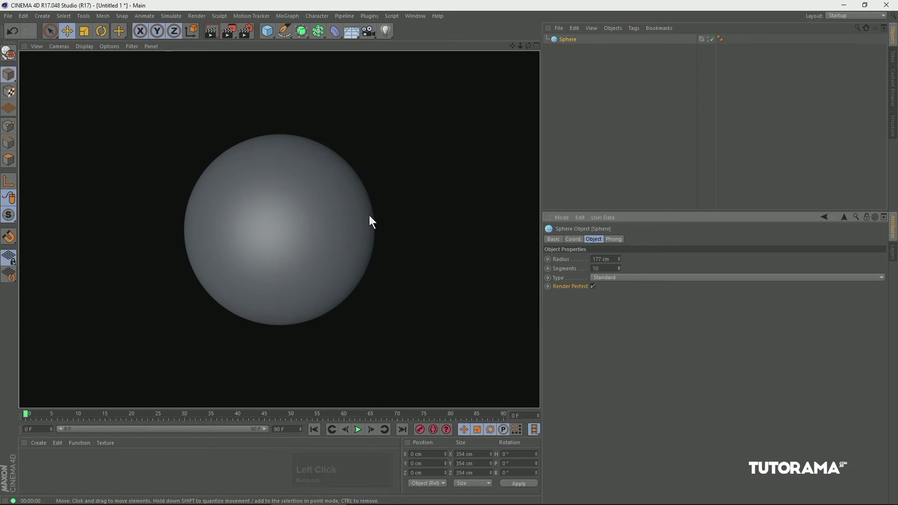
left_click(593, 286)
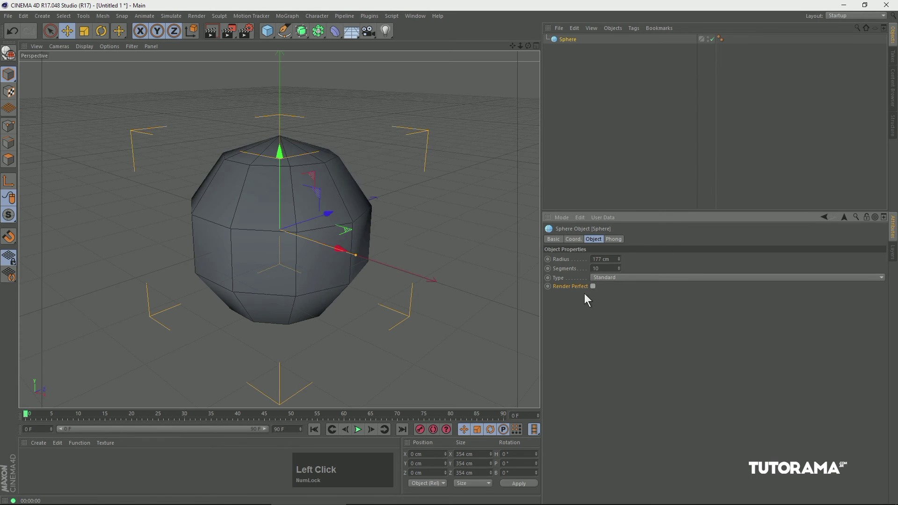
left_click(211, 32)
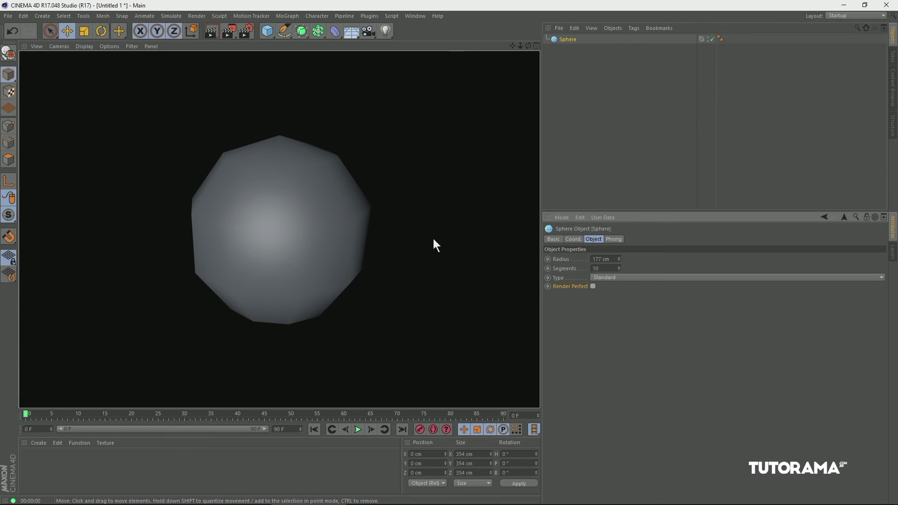
Replace the sphere with a Torus primitive that has a ring radius of 216 cm, 37 ring segments and a pipe radius of 59 cm
left_click(592, 286)
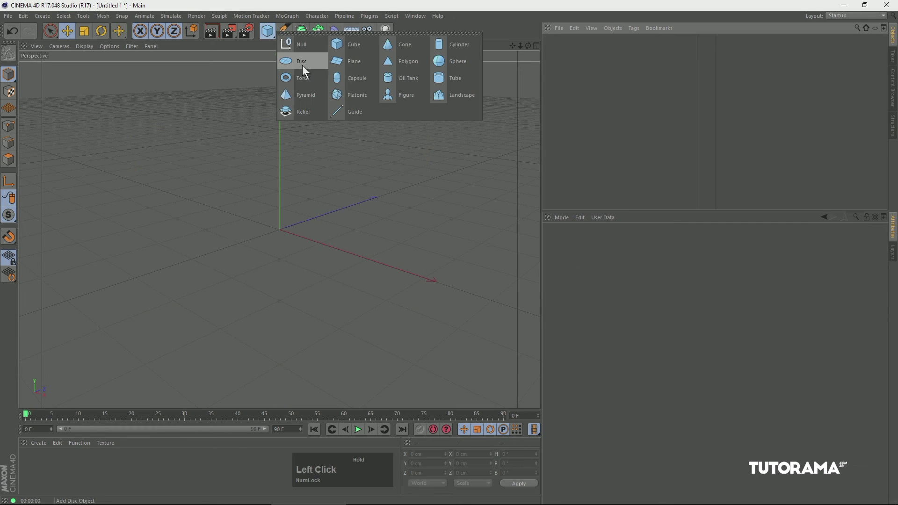
left_click(302, 65)
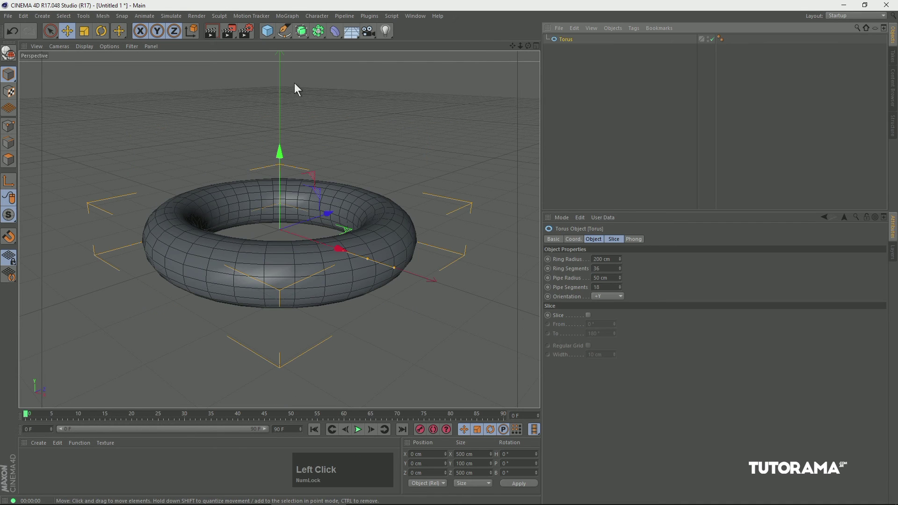
left_click(595, 239)
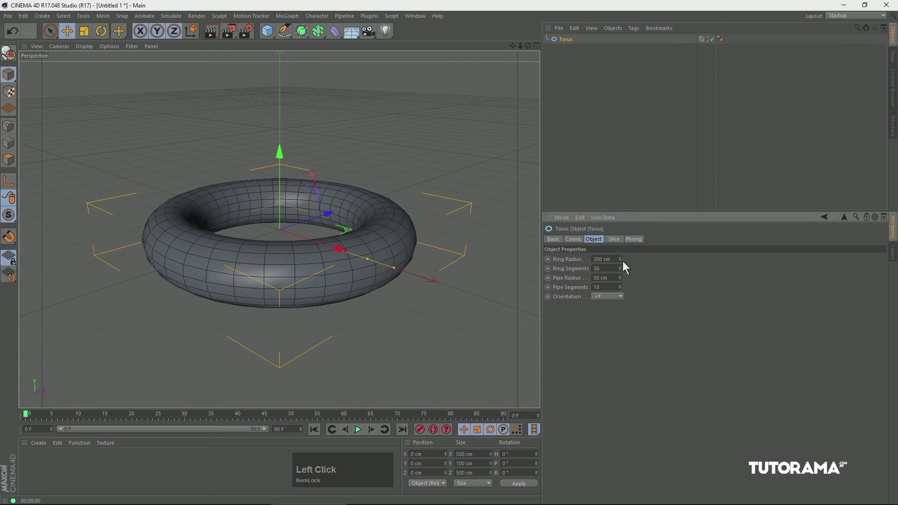
mouse_move(619, 259)
left_mouse_down()
mouse_move(617, 187)
mouse_move(621, 270)
left_mouse_up()
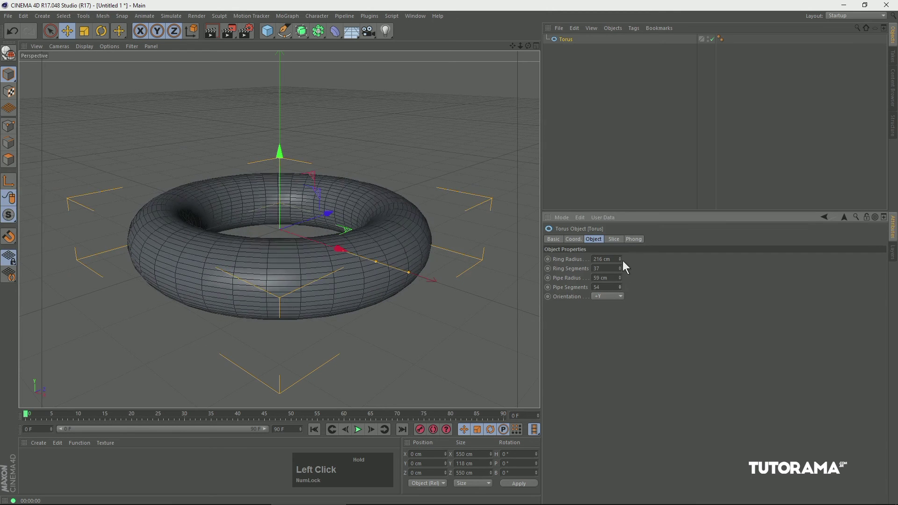
Enable slicing on the torus and adjust the slice's start and end angles
left_click(613, 239)
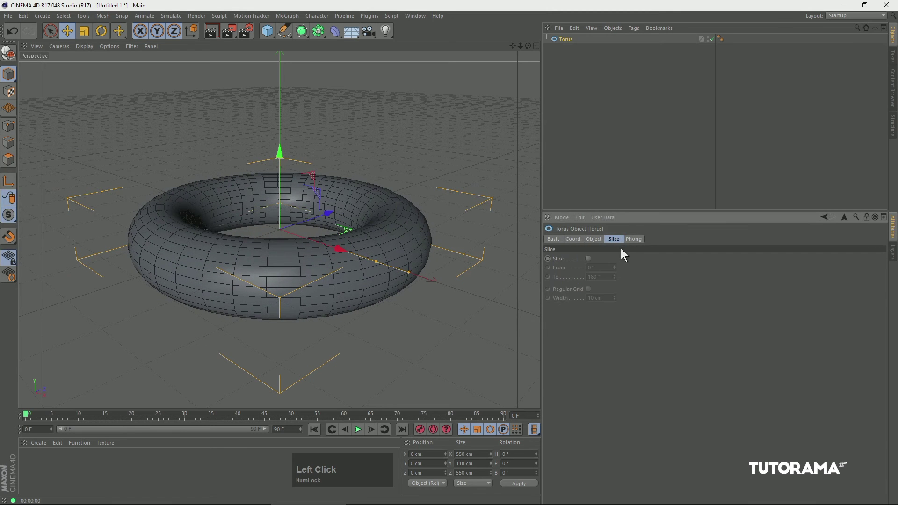
left_click(588, 258)
mouse_move(615, 268)
left_mouse_down()
mouse_move(611, 180)
mouse_move(618, 267)
mouse_move(616, 282)
mouse_move(613, 203)
mouse_move(602, 312)
mouse_move(619, 263)
left_mouse_up()
left_click(614, 275)
Replace the torus with a Capsule primitive that has a radius of 26 cm and a height of 242 cm
key("Delete")
left_click(267, 31)
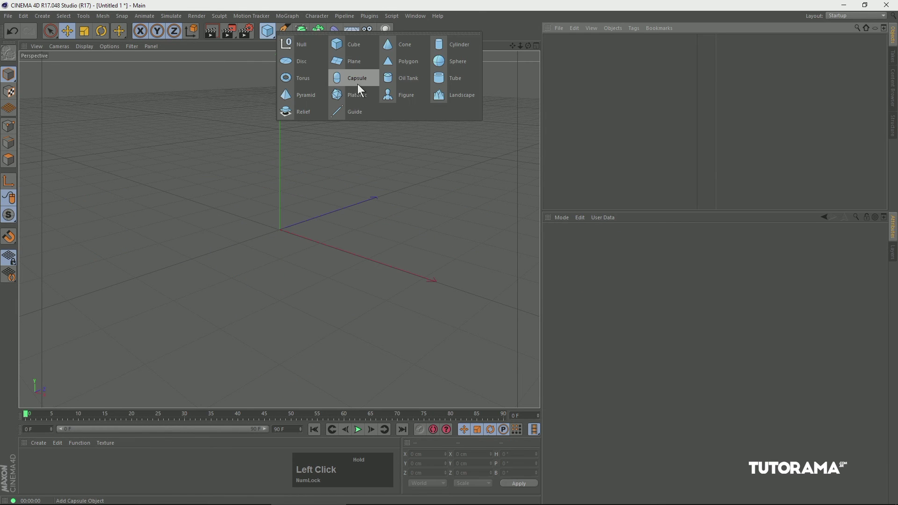
left_click(358, 84)
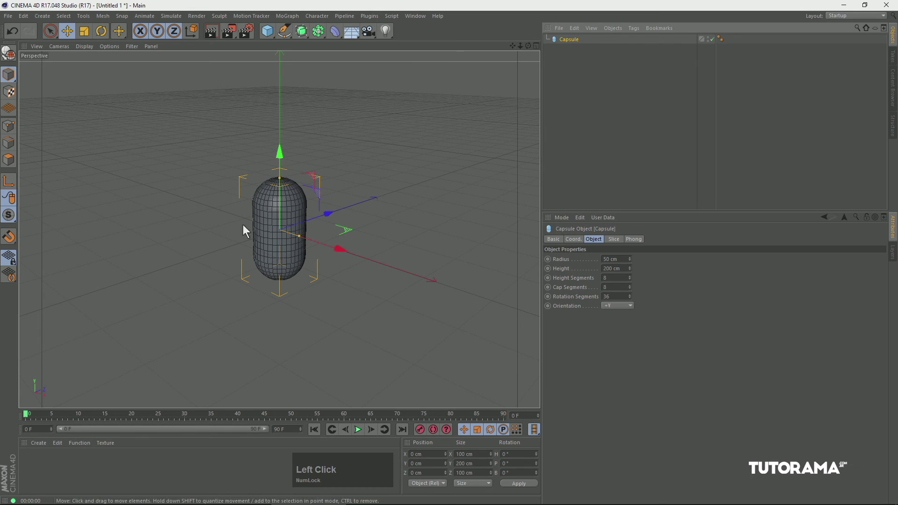
left_click_drag(629, 268, 631, 250)
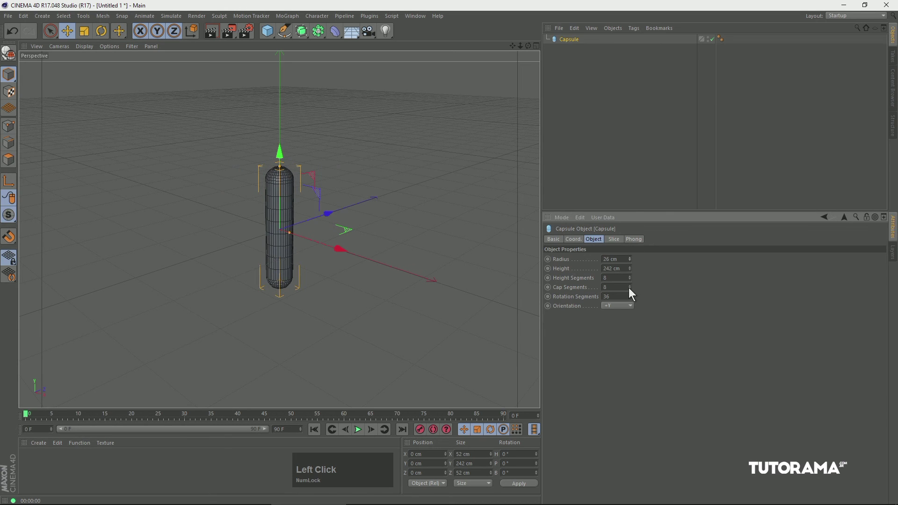
Replace the capsule with an Oil Tank primitive and adjust its dimensions
key("Delete")
left_click_drag(268, 29, 417, 82)
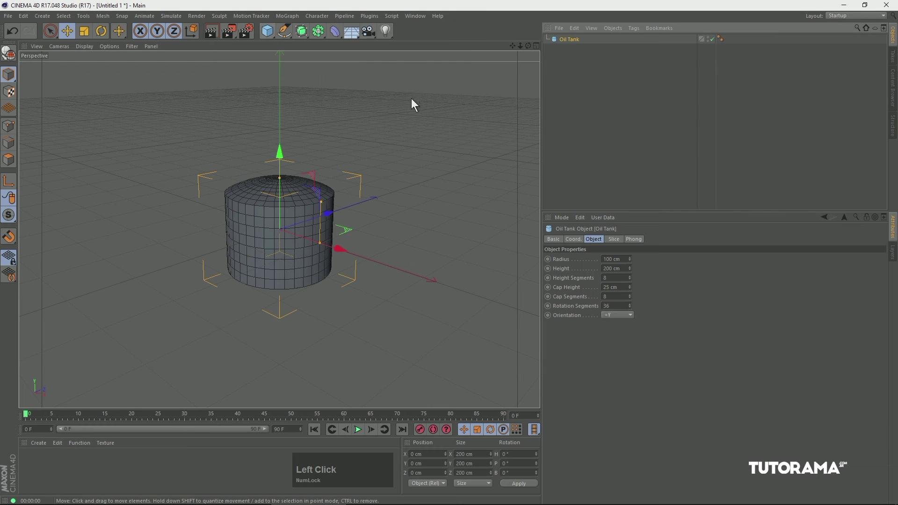
left_click_drag(630, 260, 605, 341)
Replace the oil tank with a Tube primitive that has an inner radius of 158 cm and a fillet with 7 segments
key("Delete")
left_click_drag(267, 31, 469, 83)
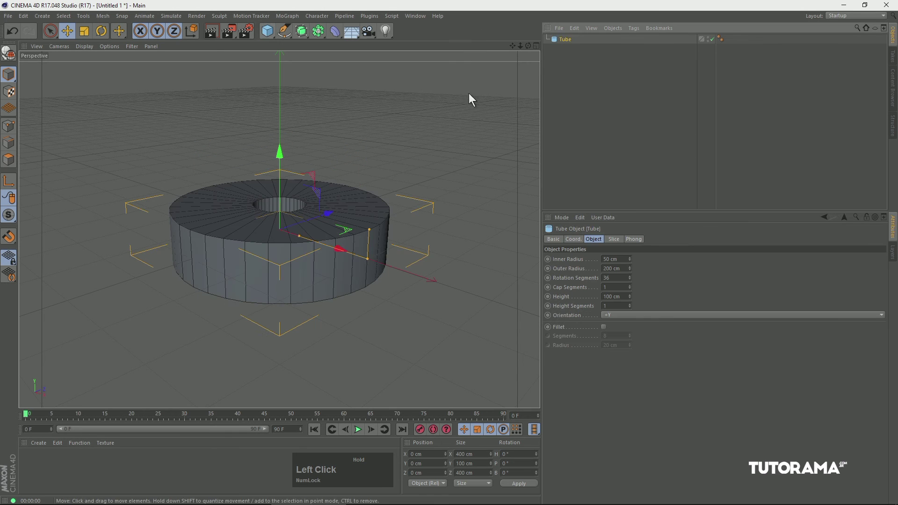
left_click_drag(630, 259, 639, 231)
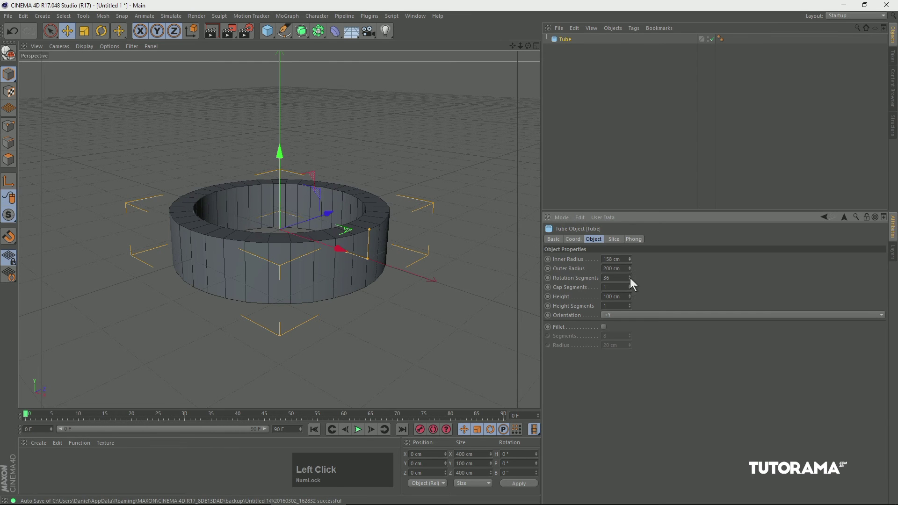
left_click(603, 326)
left_click_drag(630, 337, 631, 343)
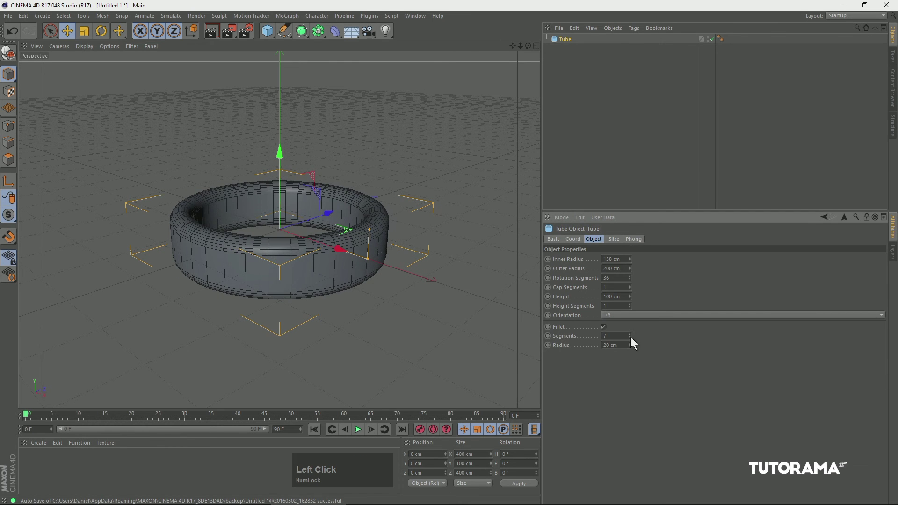
Replace the tube with a Figure primitive that has a height of 449 cm and 16 segments
left_click(566, 39)
key("Delete")
left_click_drag(267, 31, 397, 95)
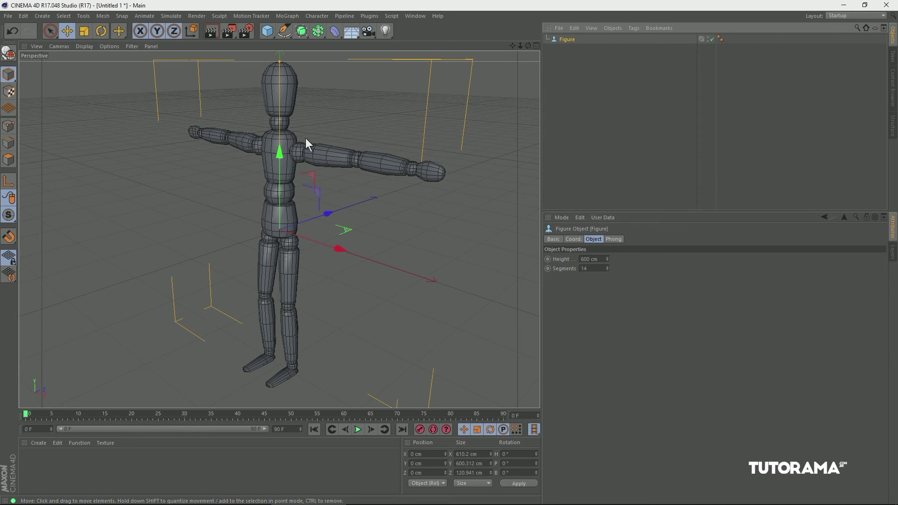
mouse_move(607, 259)
left_mouse_down()
mouse_move(588, 354)
mouse_move(606, 260)
left_mouse_up()
left_click_drag(602, 326, 601, 290)
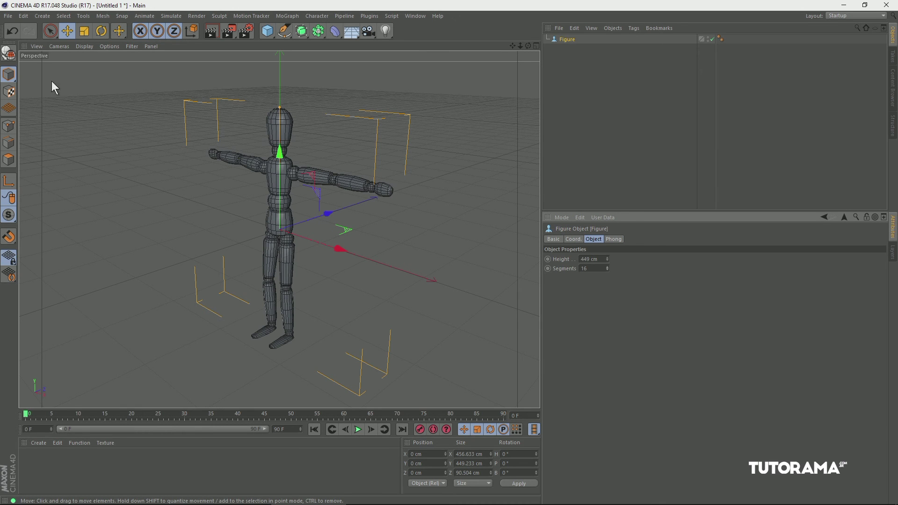
Make the figure editable and expand its hierarchy down to the left foot's parts and the right thigh's parts
left_click(10, 57)
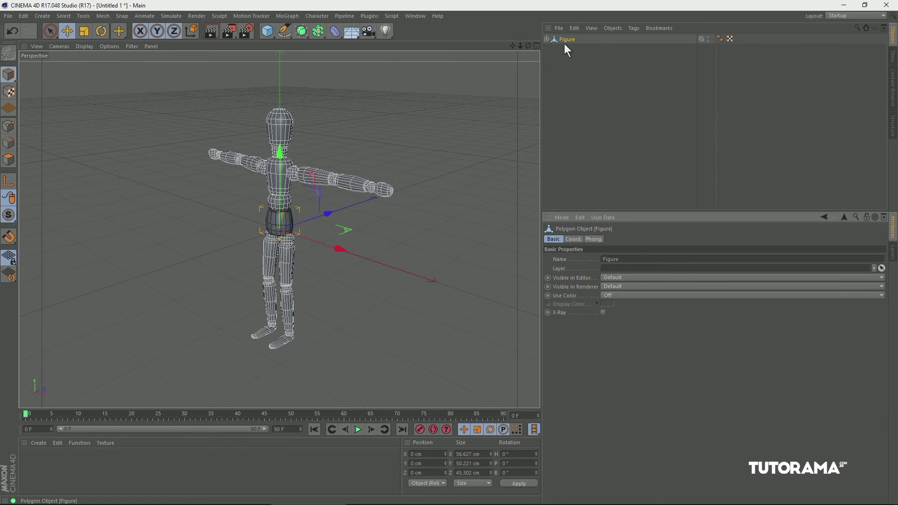
left_click(546, 40)
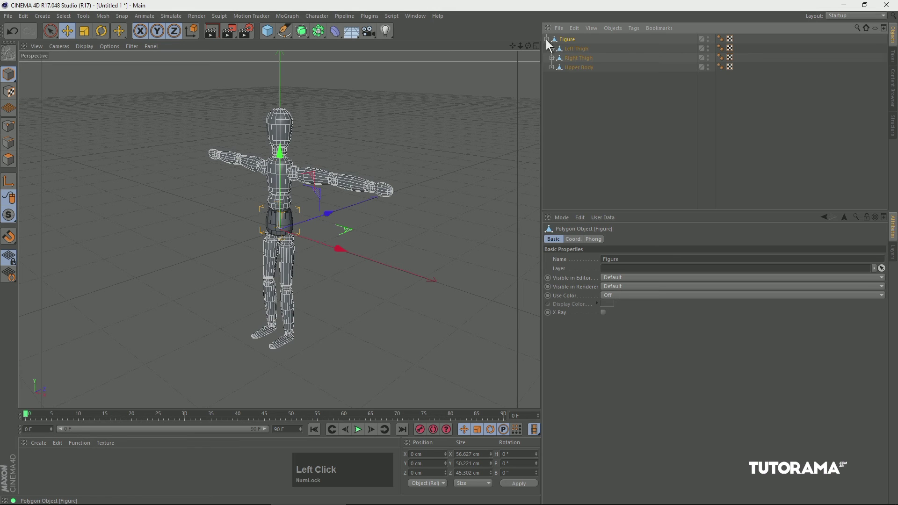
left_click(551, 49)
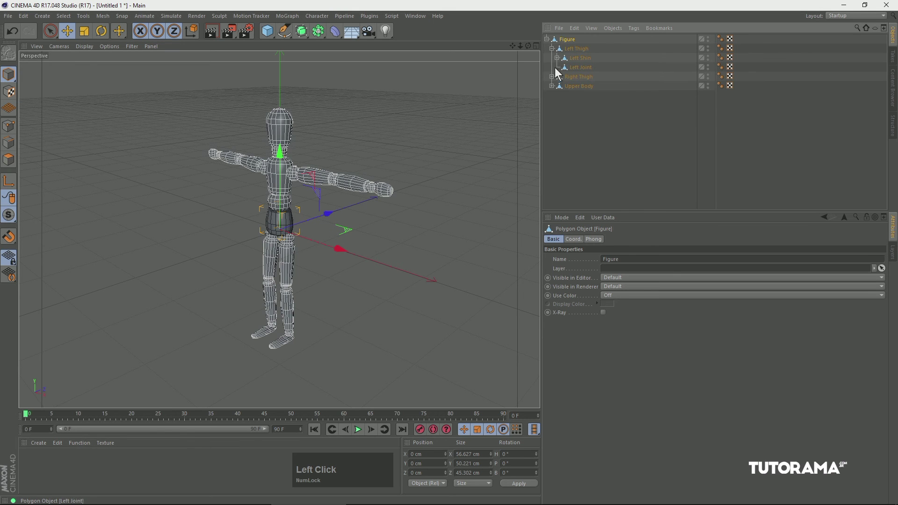
left_click(552, 76)
left_click(557, 58)
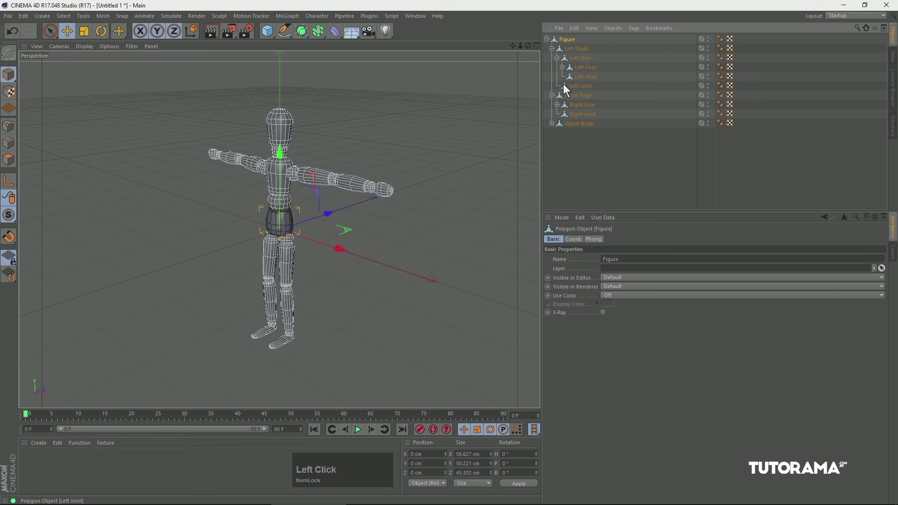
left_click(562, 68)
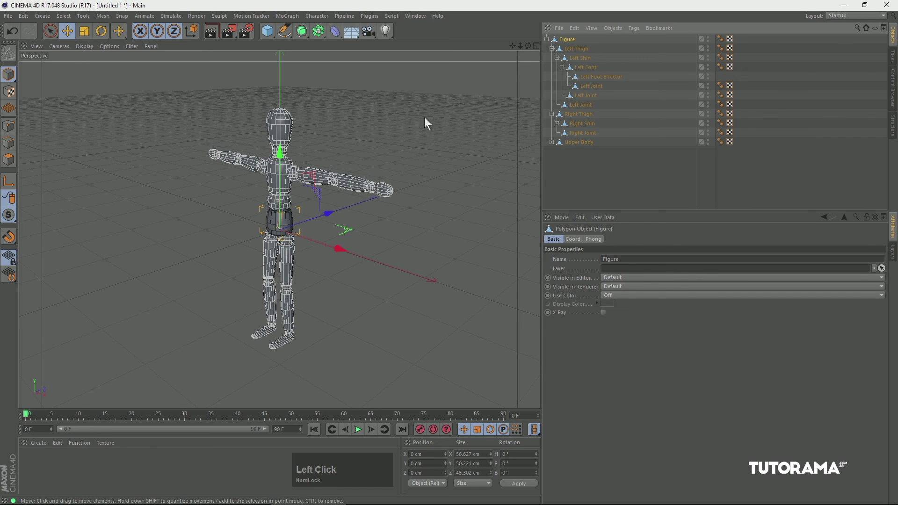
Rotate the figure's left thigh so the whole leg swings up to a pitch of about -72°
left_click(575, 50)
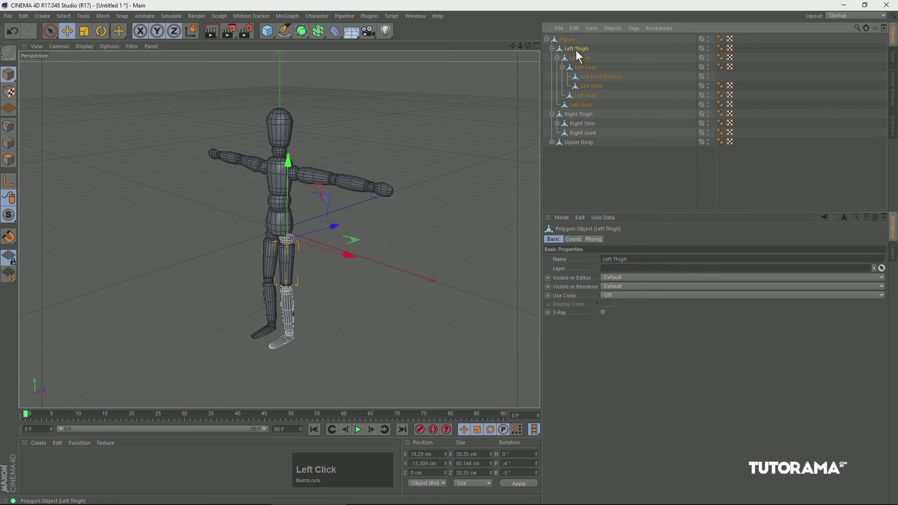
left_click(100, 32)
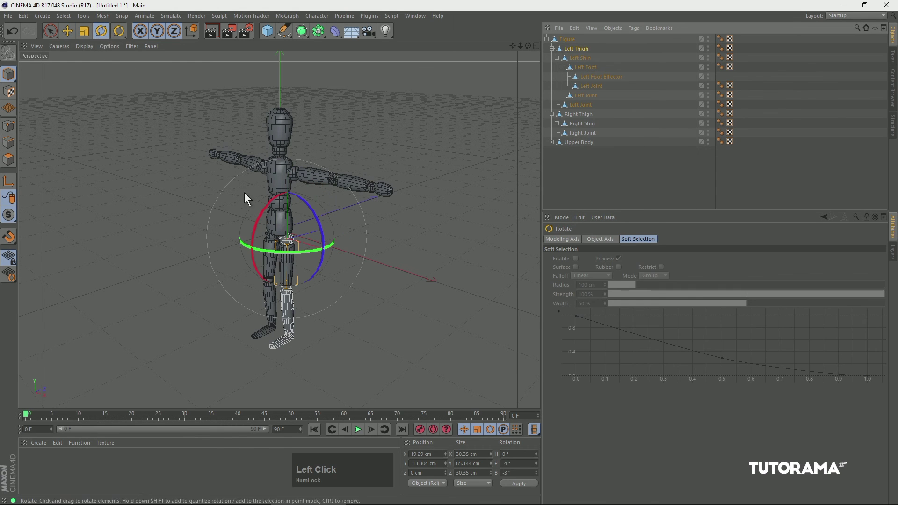
left_click_drag(258, 220, 292, 180)
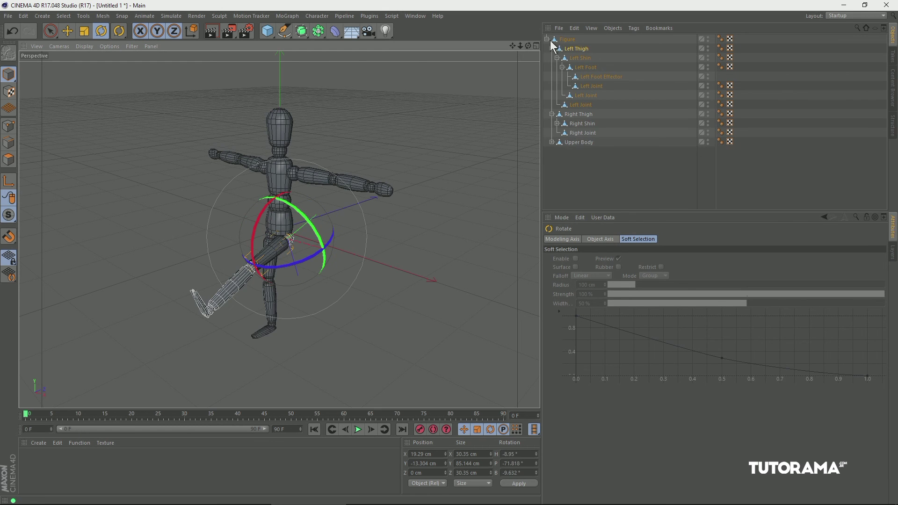
Replace the figure with a Landscape of 596 × 134 × 600 cm, 113 × 104 segments, 36% rough furrows and 100% fine furrows
left_click(567, 39)
key("Delete")
left_click(267, 31)
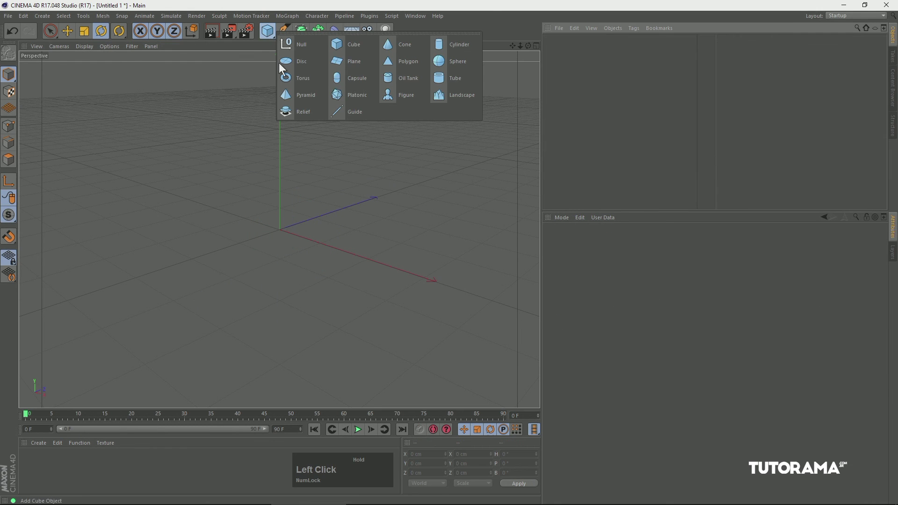
left_click(463, 97)
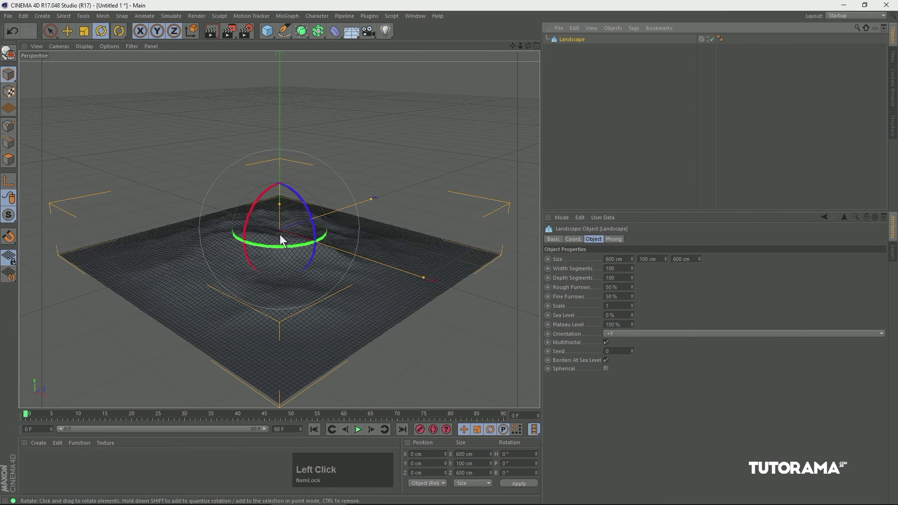
left_click(600, 249)
mouse_move(635, 259)
left_mouse_down()
mouse_move(631, 201)
mouse_move(629, 269)
mouse_move(665, 254)
mouse_move(638, 269)
mouse_move(635, 245)
mouse_move(632, 277)
mouse_move(638, 232)
mouse_move(631, 297)
mouse_move(637, 234)
mouse_move(638, 267)
mouse_move(639, 244)
mouse_move(636, 253)
left_mouse_up()
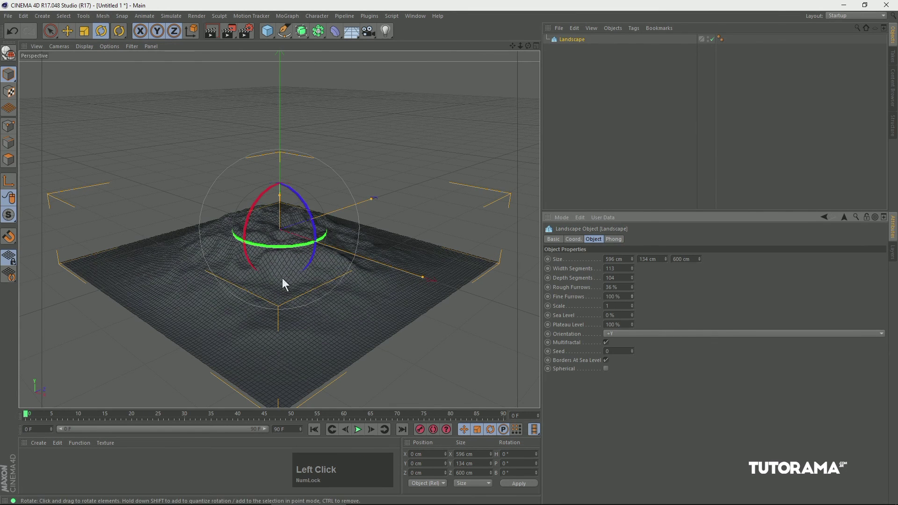
Set the landscape's scale to 2.34, its sea level to 66% and its plateau level to 62%
left_click(573, 306)
left_click_drag(632, 304, 612, 220)
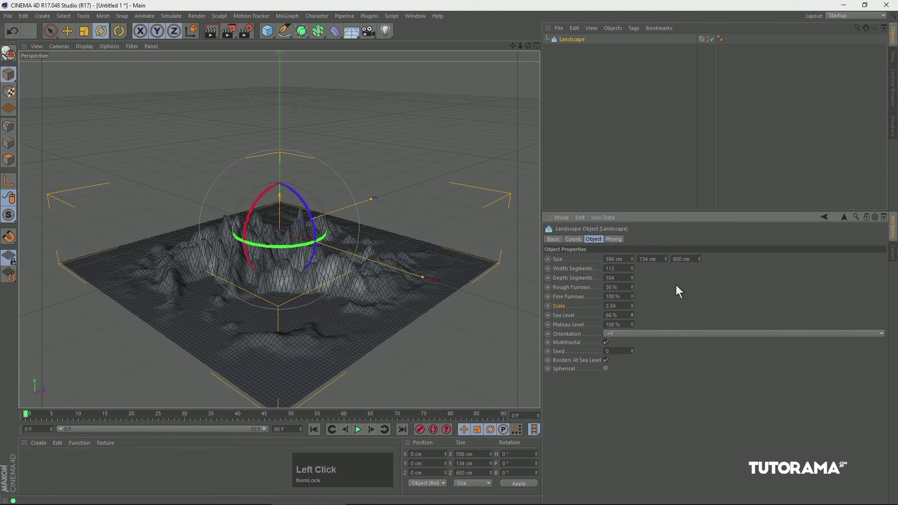
left_click(572, 325)
left_click_drag(635, 305, 627, 288)
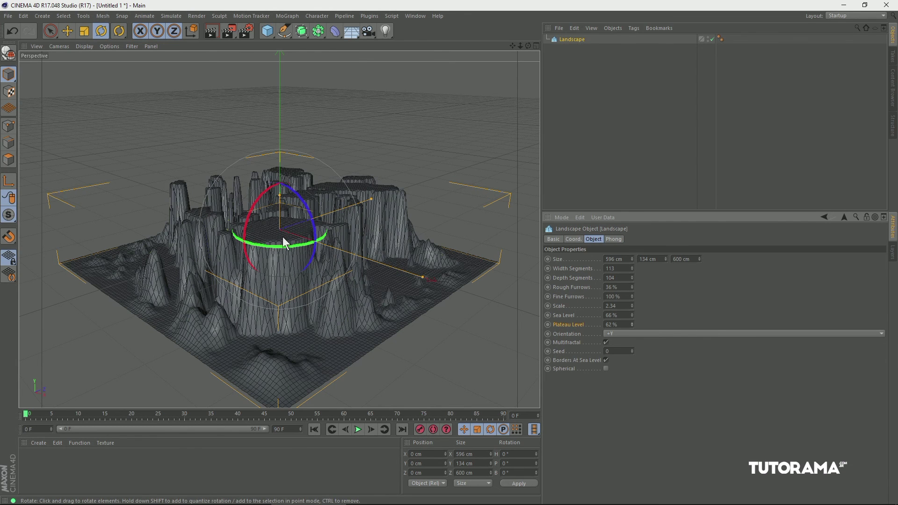
Try another orientation on the landscape and return it to +Y
left_click(570, 334)
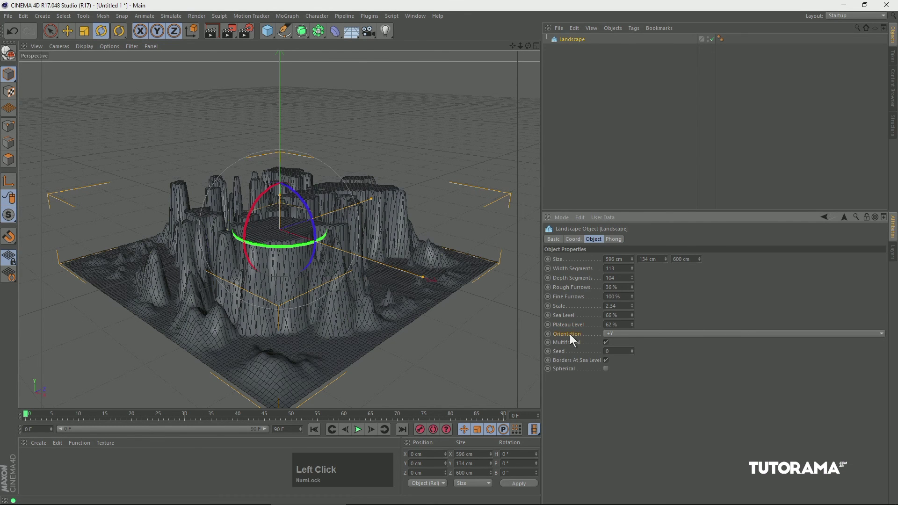
left_click(613, 333)
left_click(614, 353)
left_click(618, 333)
left_click(615, 363)
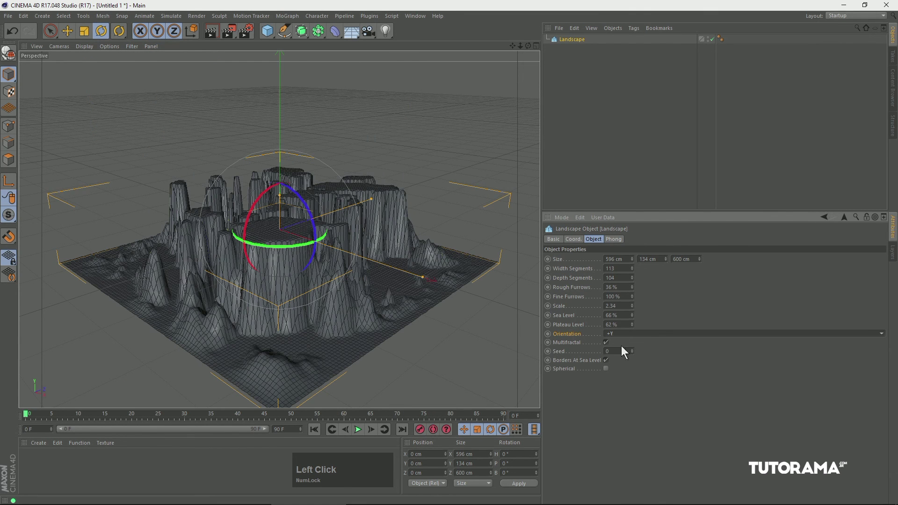
Turn the landscape's Multifractal option off and back on to compare the terrain
left_click(571, 342)
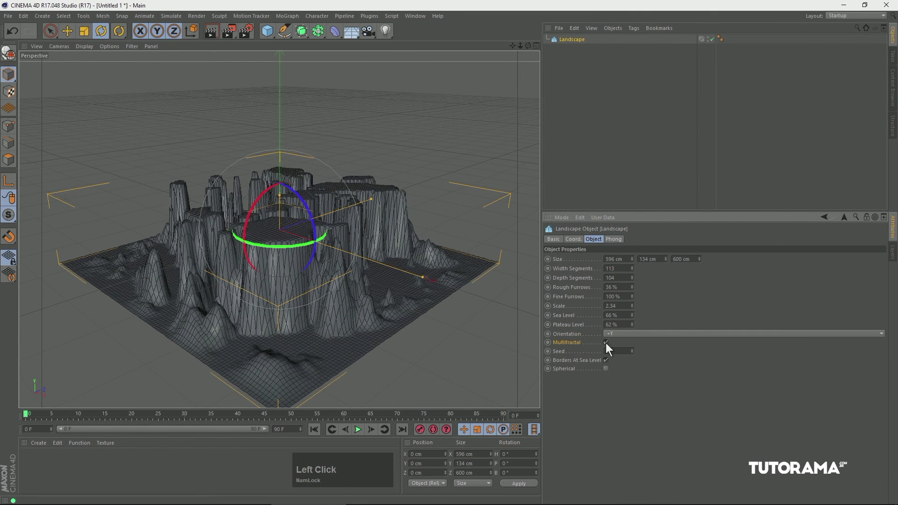
left_click(606, 343)
left_click(607, 342)
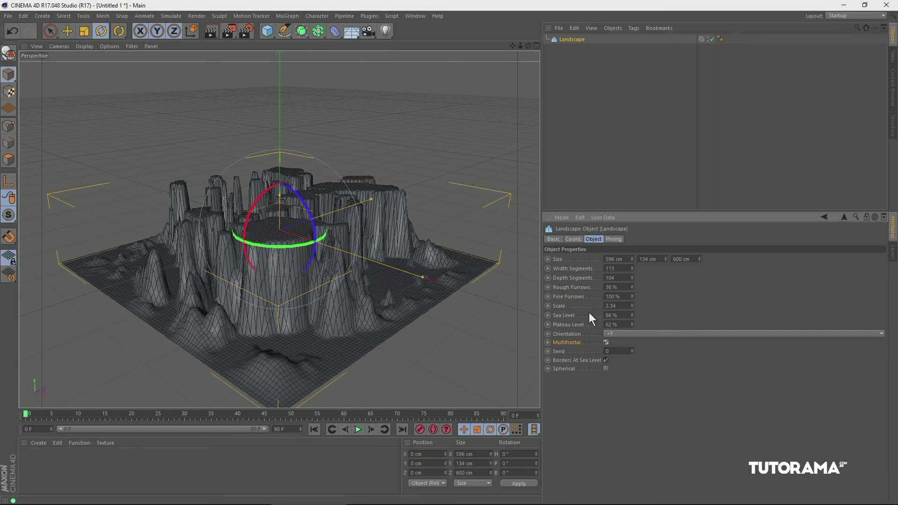
Step the landscape's seed through several terrain variations up to 7
left_click(560, 351)
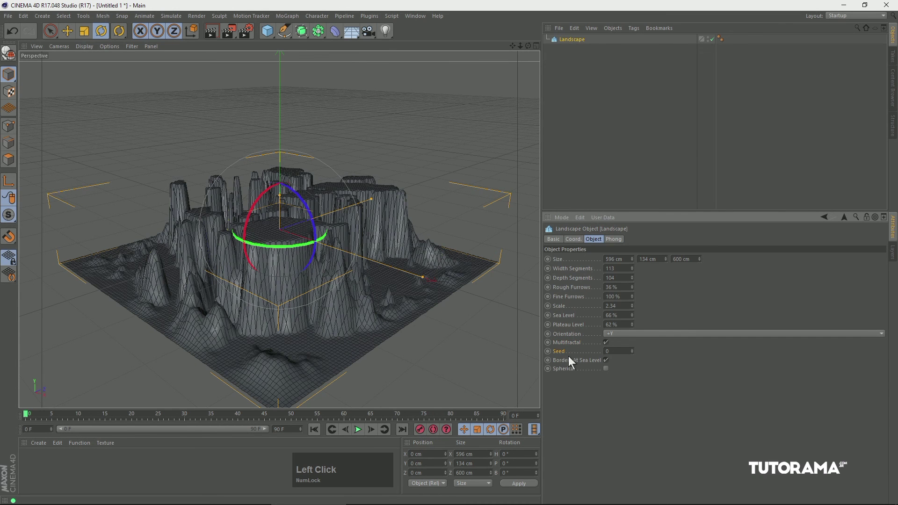
left_click(632, 350)
left_click(632, 350)
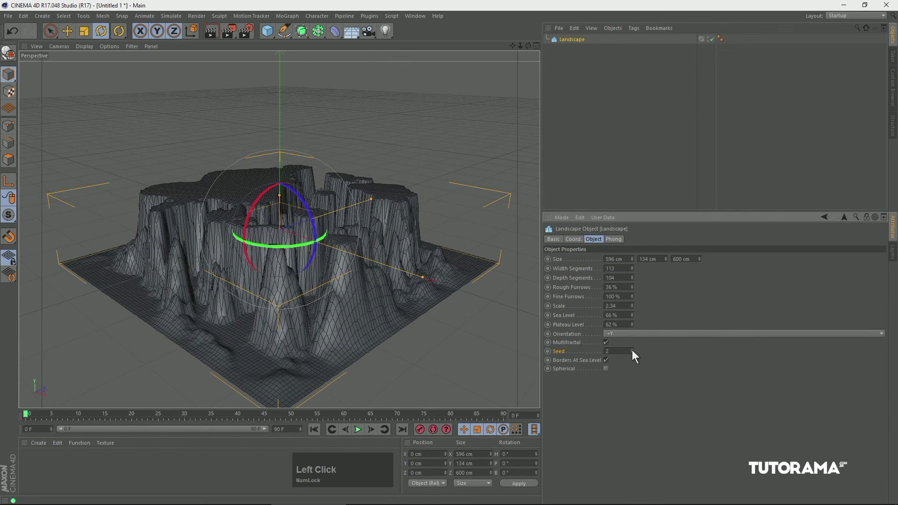
left_click(631, 350)
left_click(632, 350)
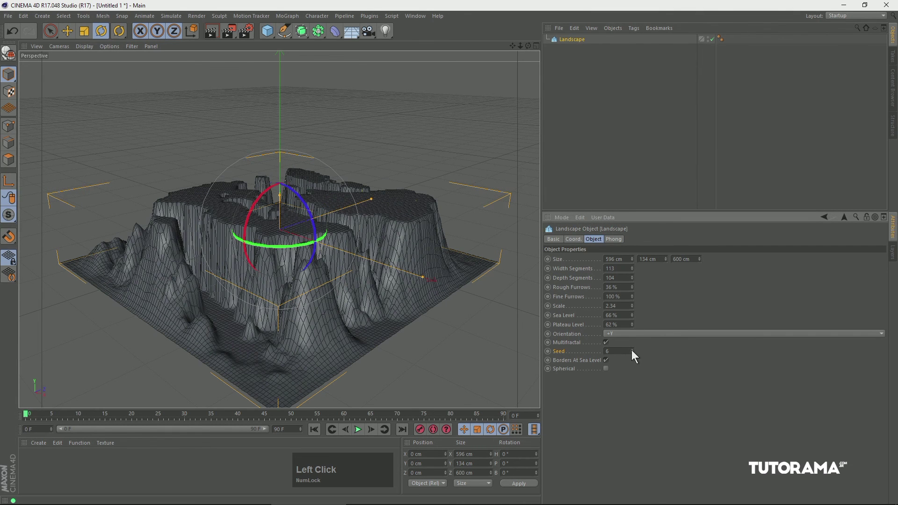
left_click(632, 350)
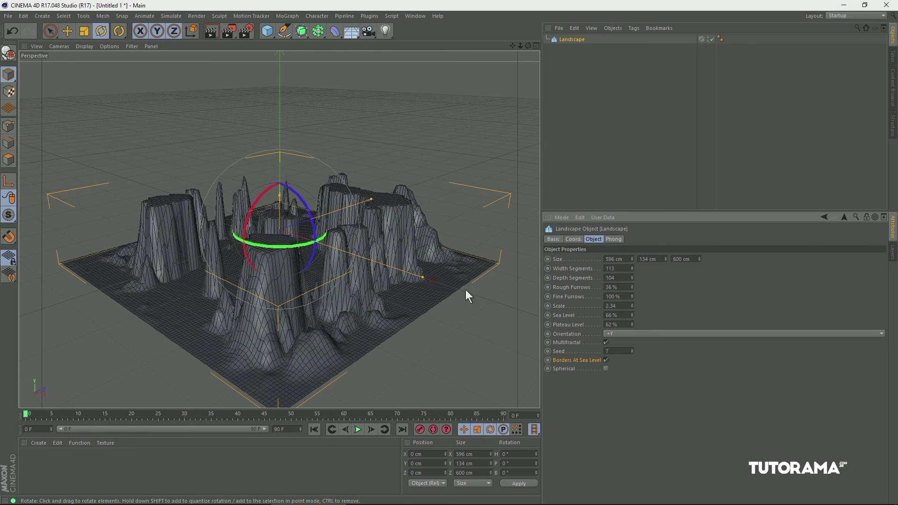
Turn the landscape's Borders At Sea Level option off and back on to compare, and enable its Spherical option
left_click(606, 359)
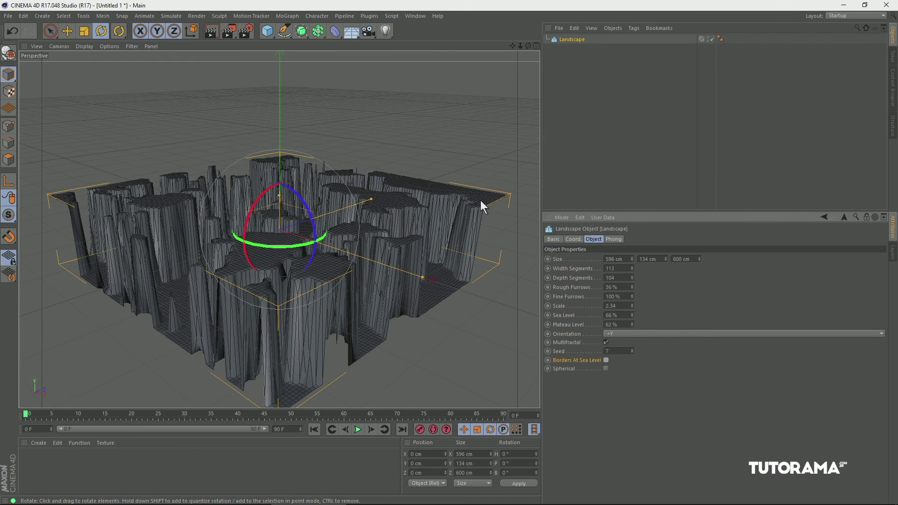
left_click(606, 360)
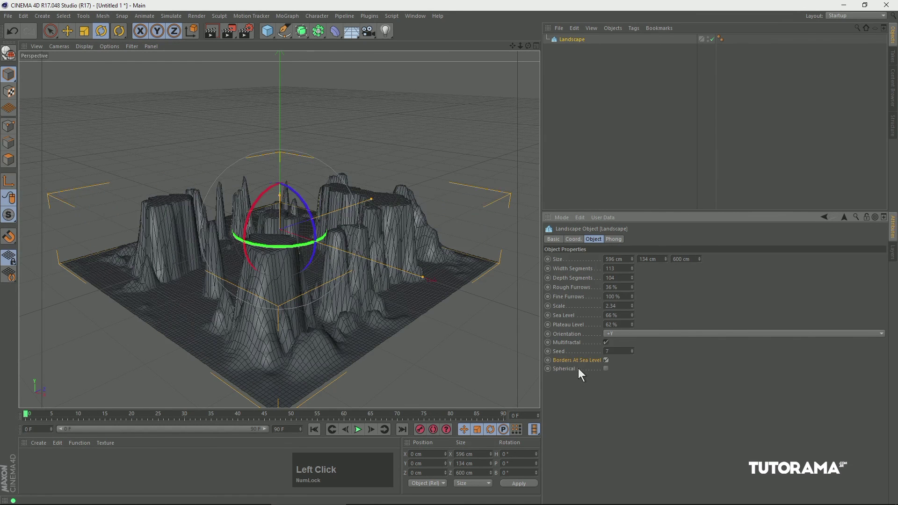
left_click(606, 369)
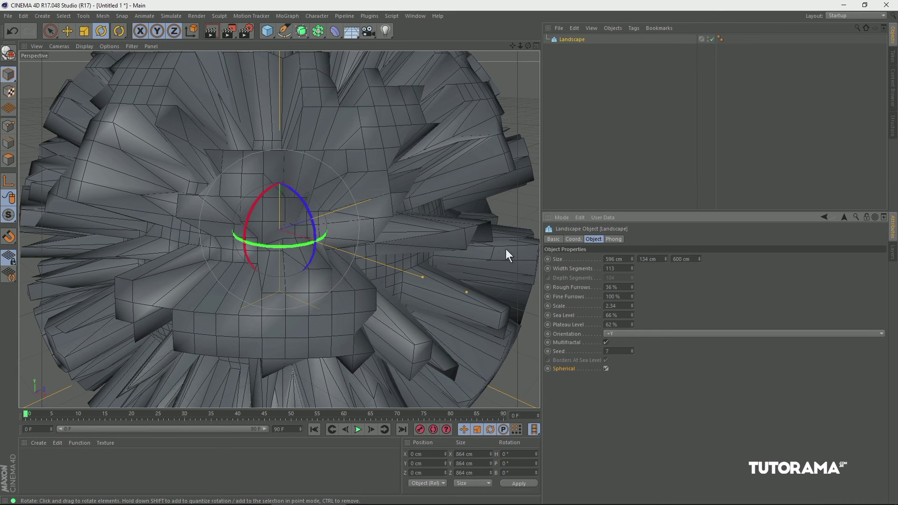
left_click(558, 259)
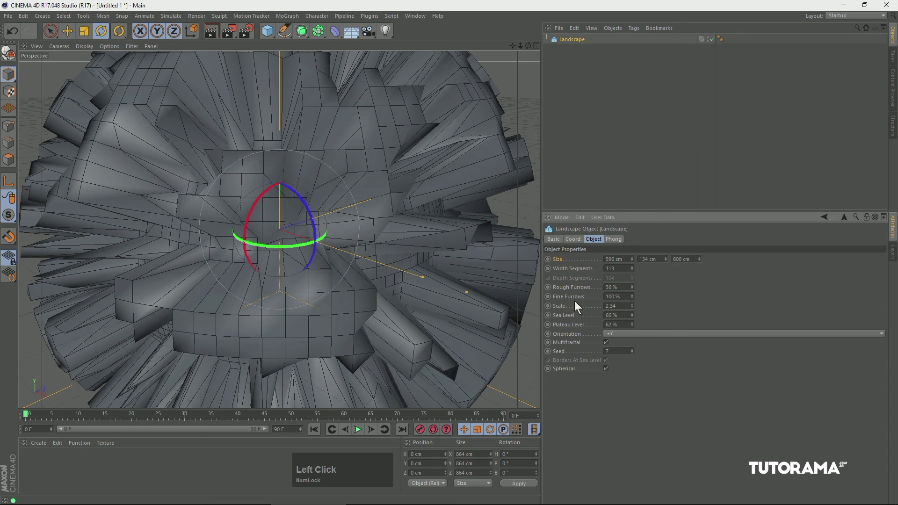
left_click(564, 369, "shift")
right_click(558, 263)
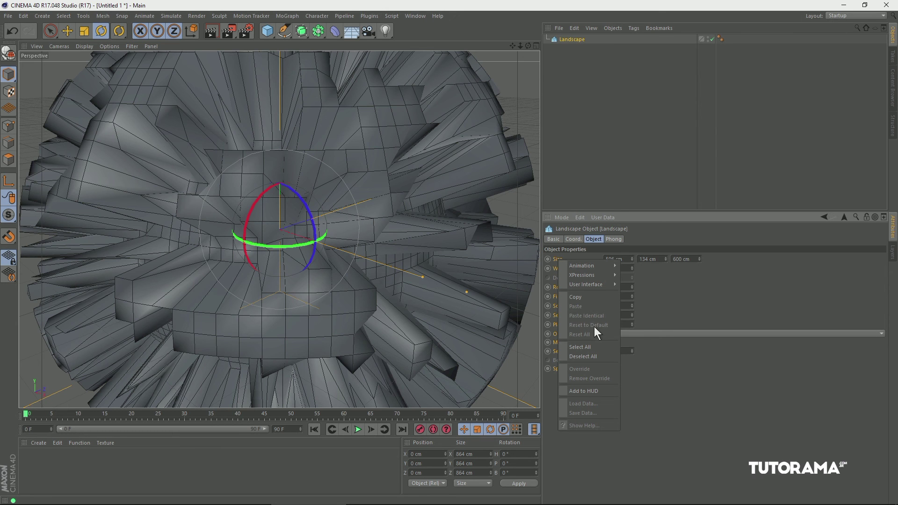
left_click(669, 302)
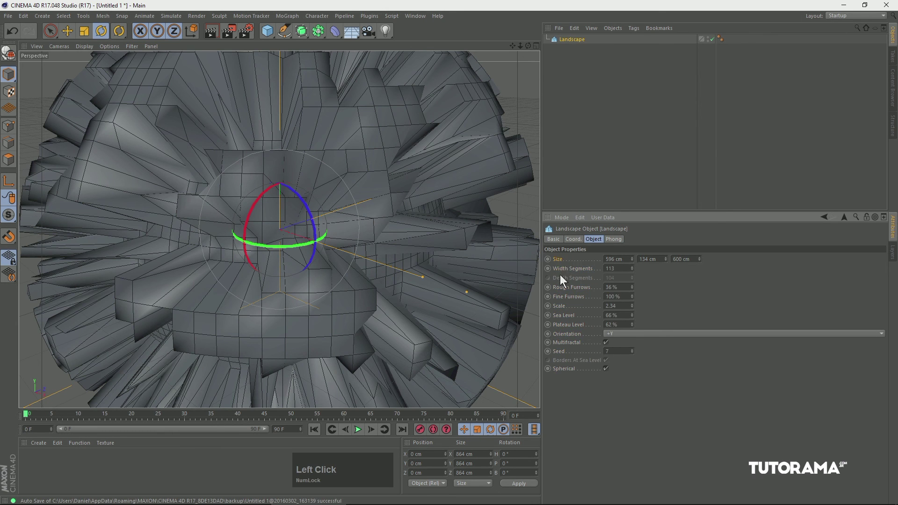
Reset the landscape's size and width segments individually to their default values
right_click(557, 259)
left_click(587, 324)
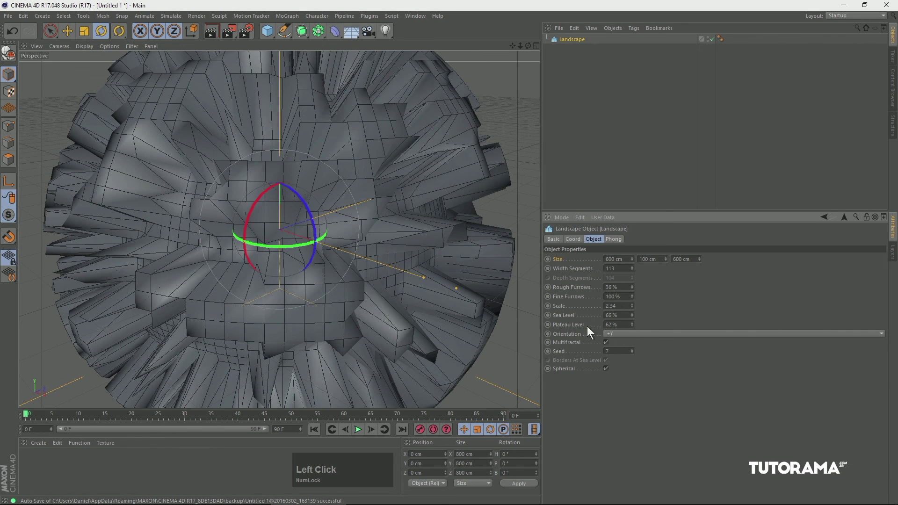
right_click(570, 267)
left_click(591, 335)
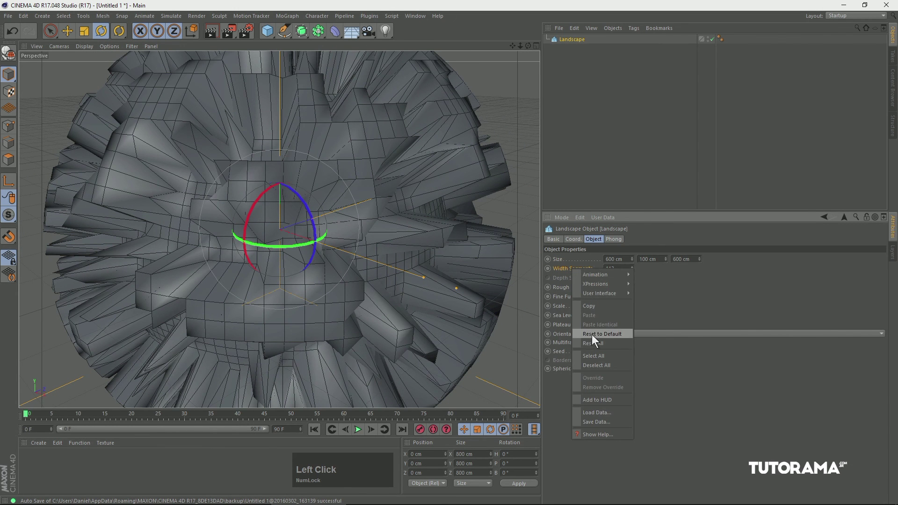
Reset all of the landscape's parameters to their defaults and turn on its Spherical option
right_click(569, 285)
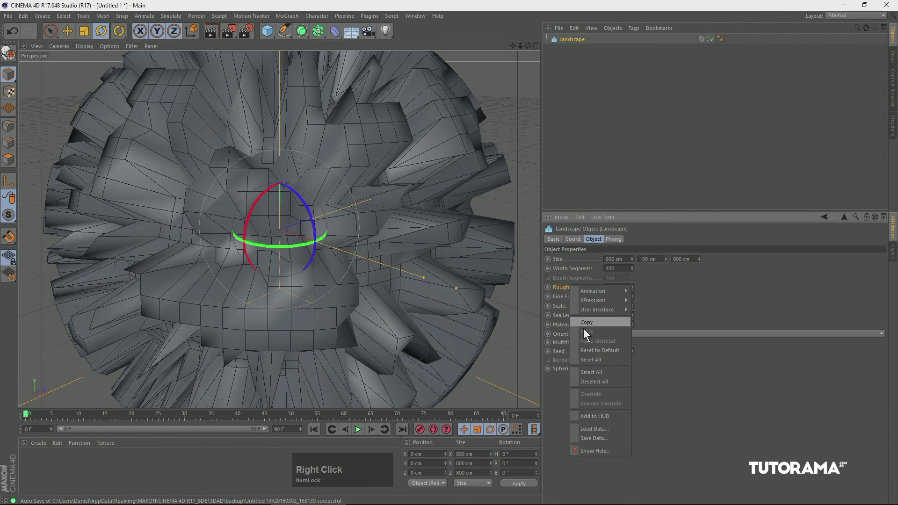
left_click(596, 362)
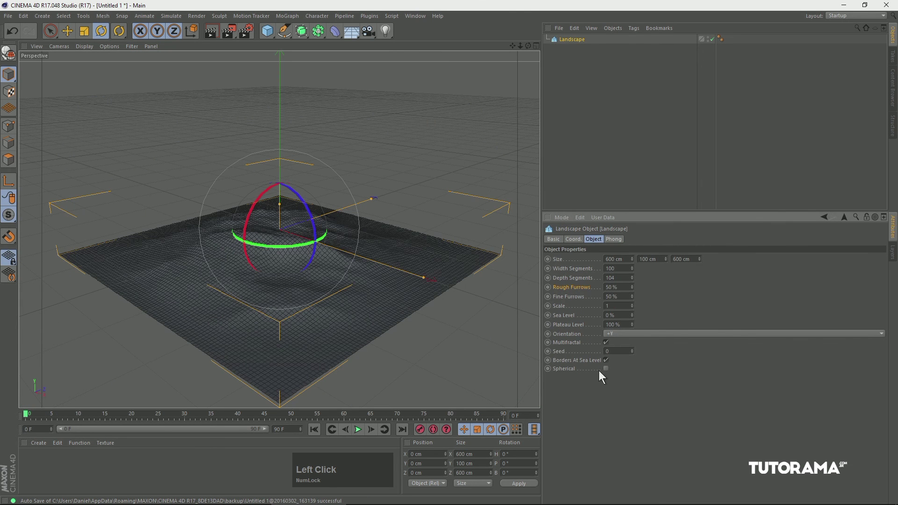
left_click(606, 369)
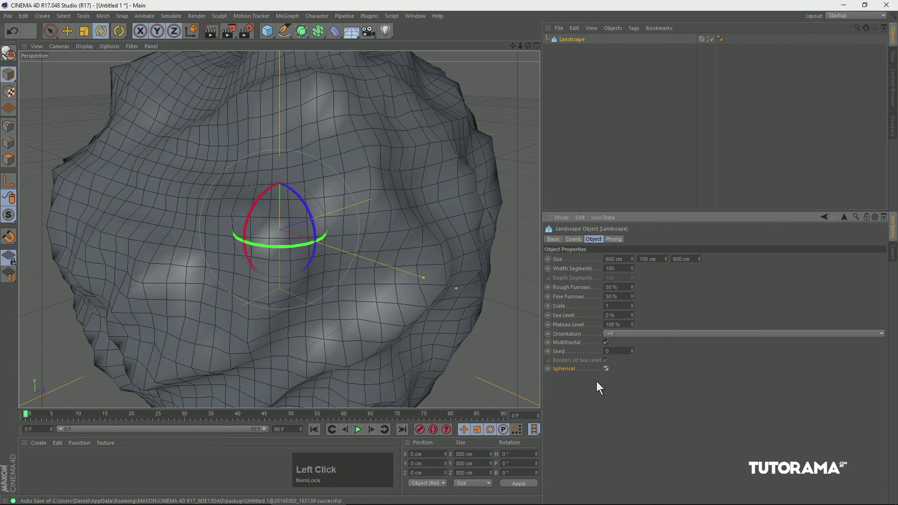